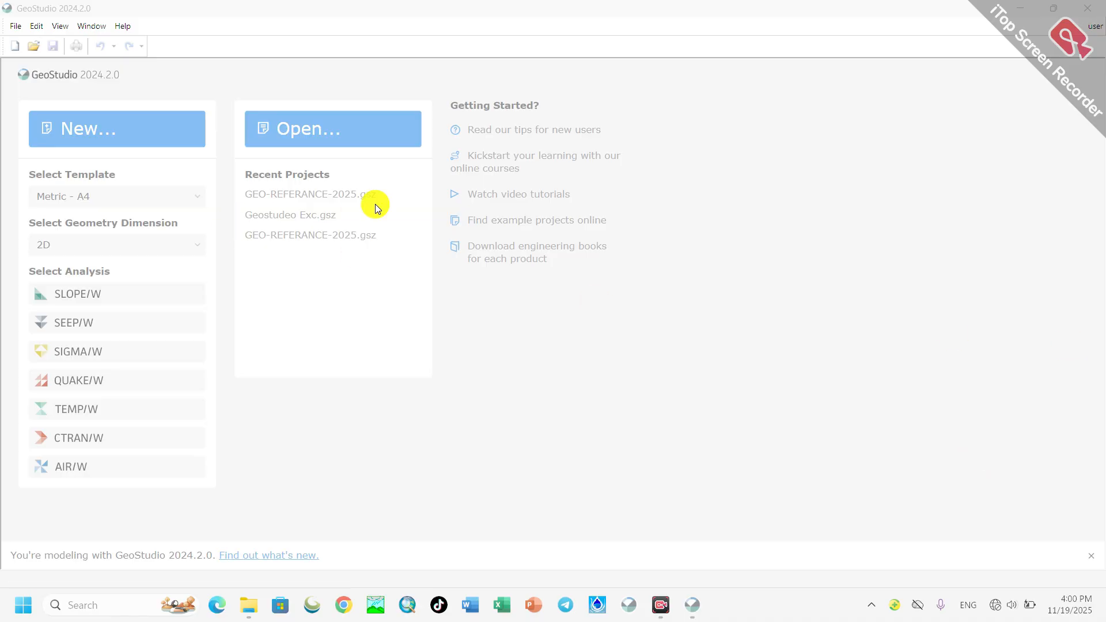
Step: Create a new project from the Metric - A4 template and title it TRAINING
click(89, 137)
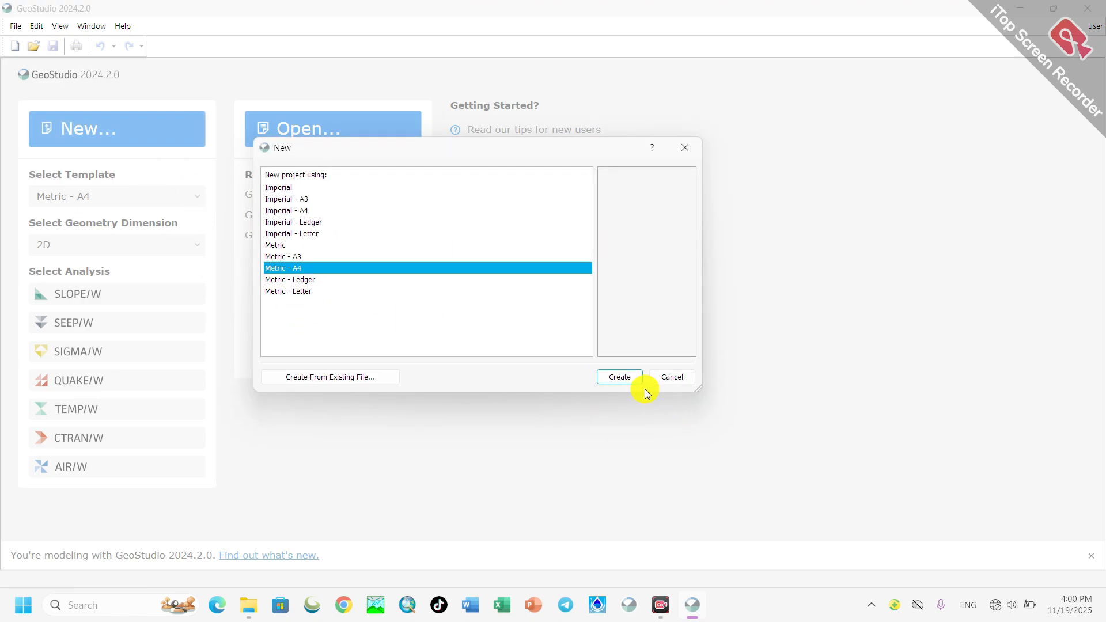
click(622, 378)
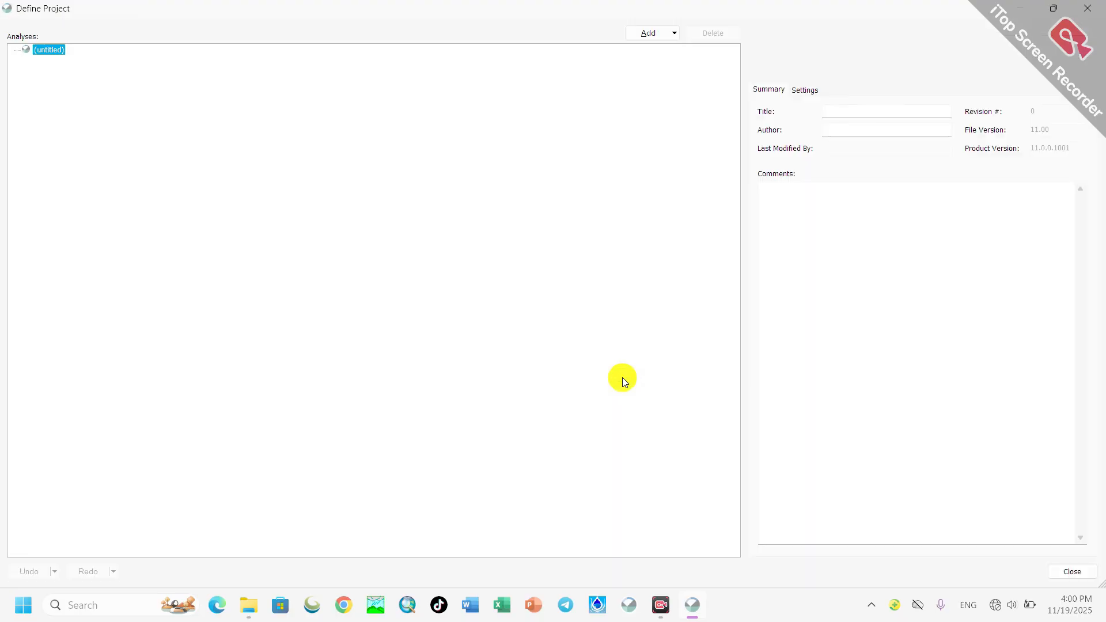
click(857, 111)
text(TR)
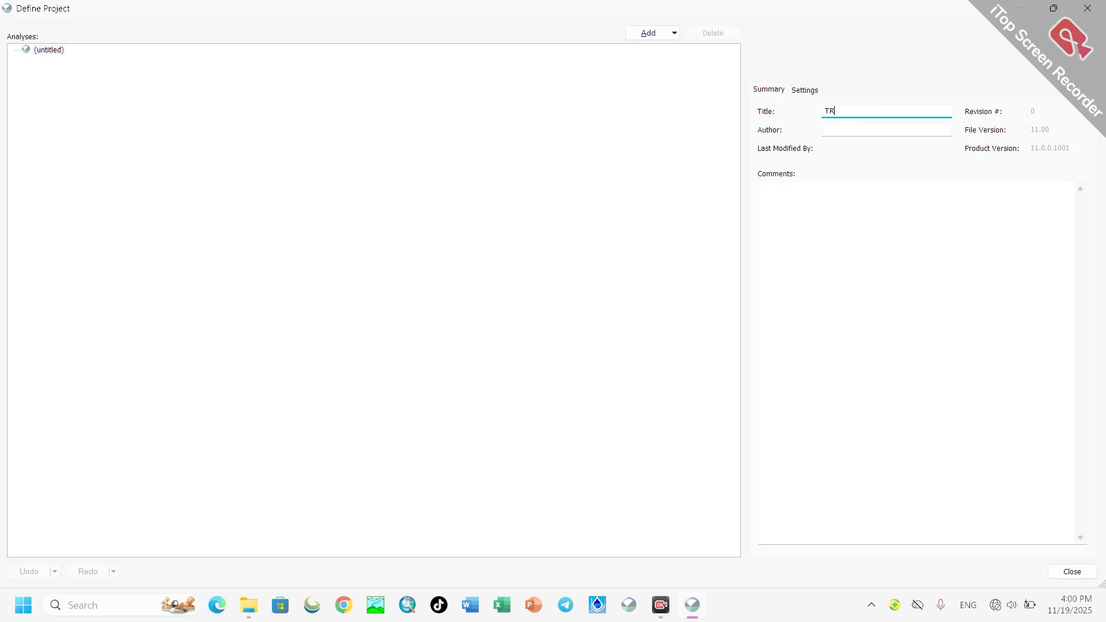
text(AININFG)
click(922, 134)
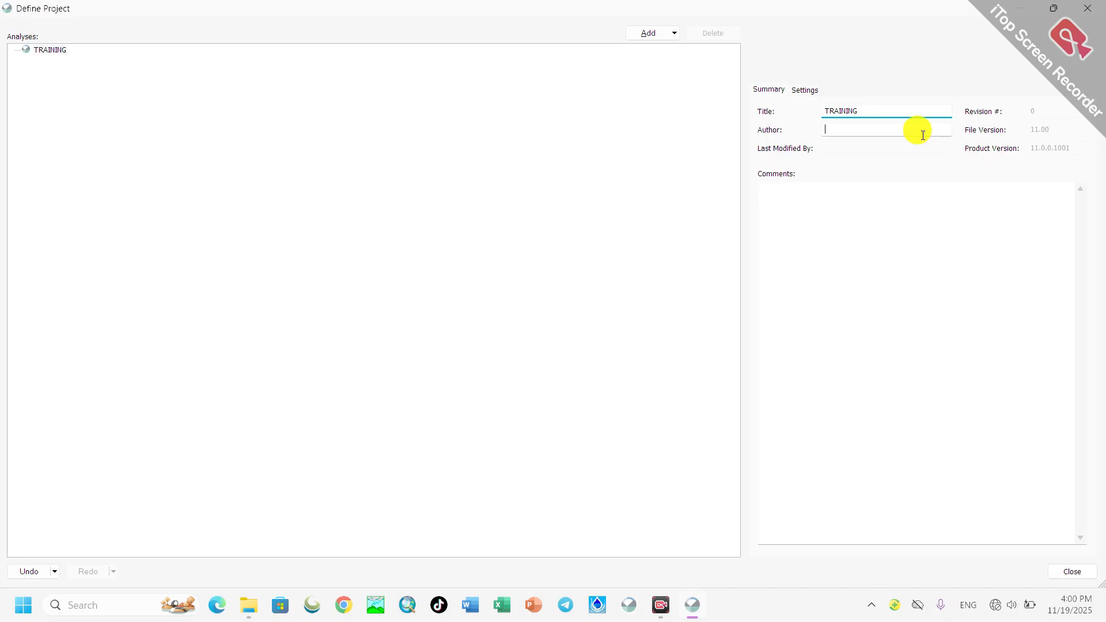
Step: Add a 2D geometry to the TRAINING project and name it DAM DESIGN
click(675, 33)
click(658, 70)
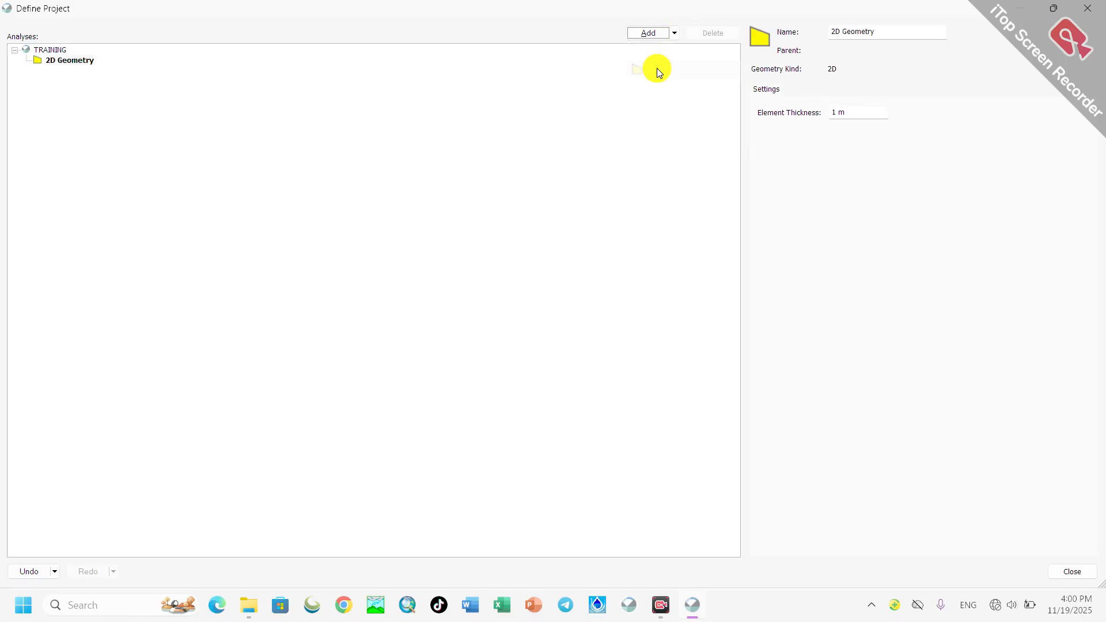
click(881, 33)
key(BackSpace)
key(BackSpace)
key(BackSpace)
key(BackSpace)
key(BackSpace)
key(BackSpace)
key(BackSpace)
key(BackSpace)
key(BackSpace)
key(BackSpace)
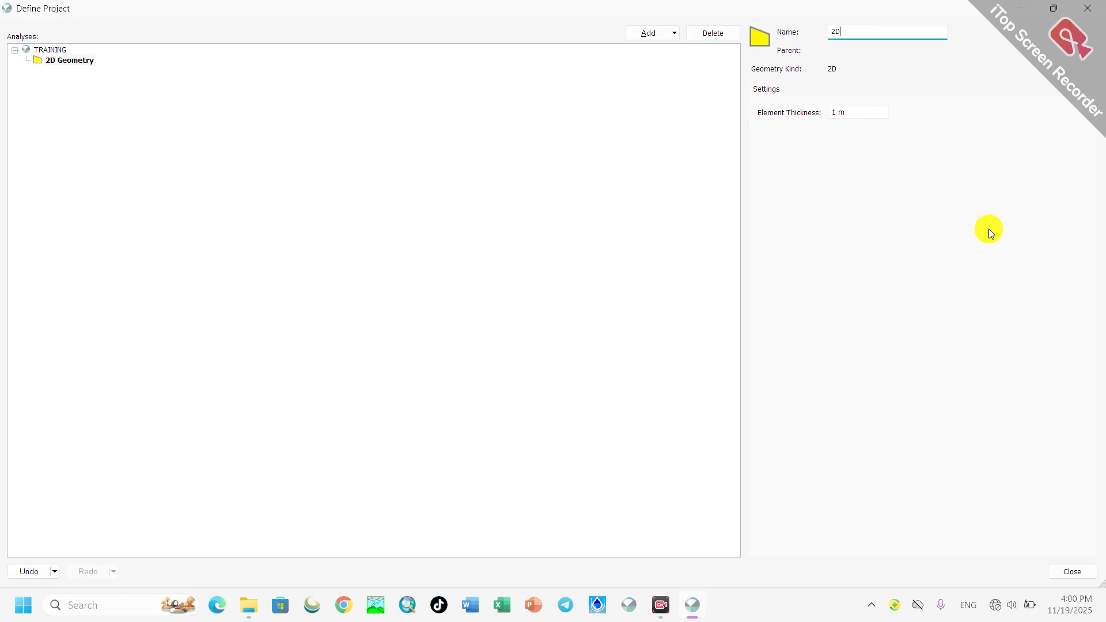
text(DAM DESIGN)
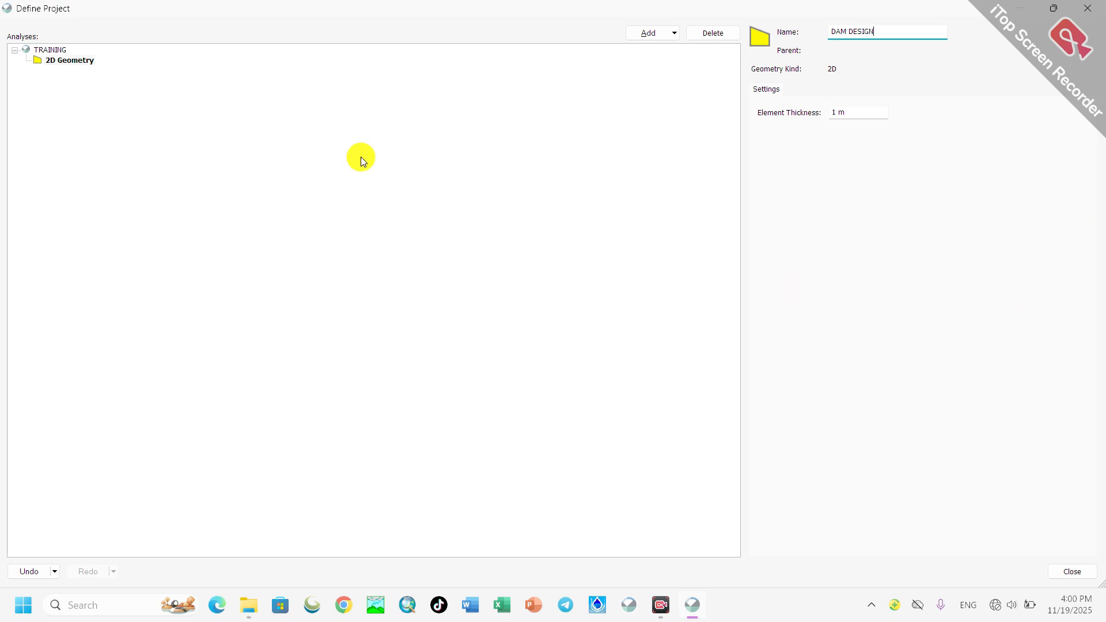
Step: Add a Steady-State SEEP/W analysis under the DAM DESIGN geometry and close the project definition
click(675, 33)
mouse_move(685, 94)
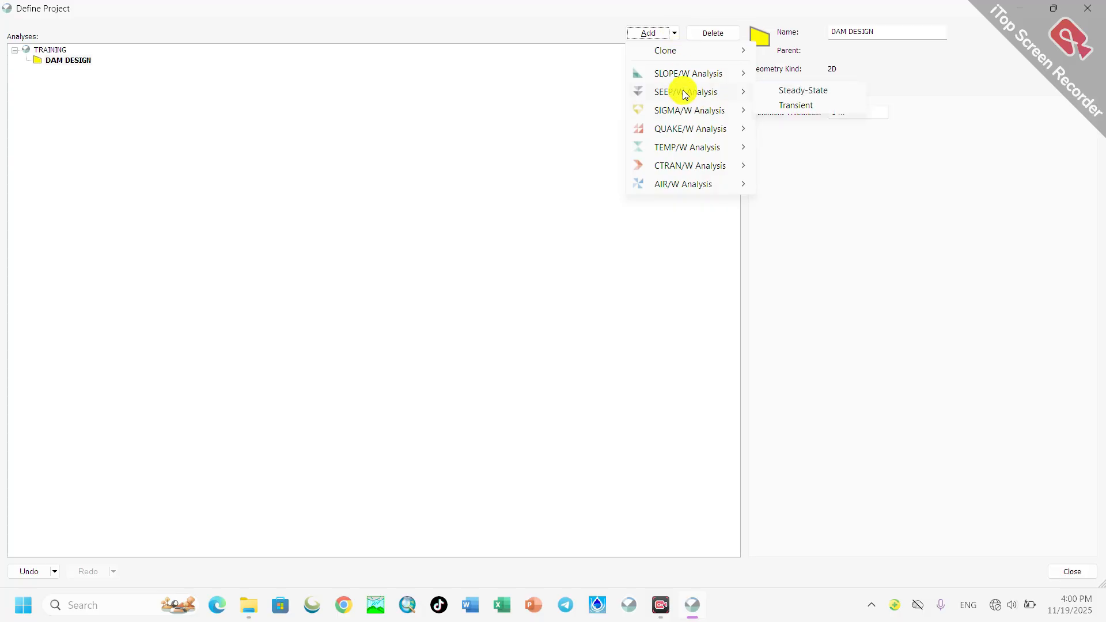
mouse_move(681, 75)
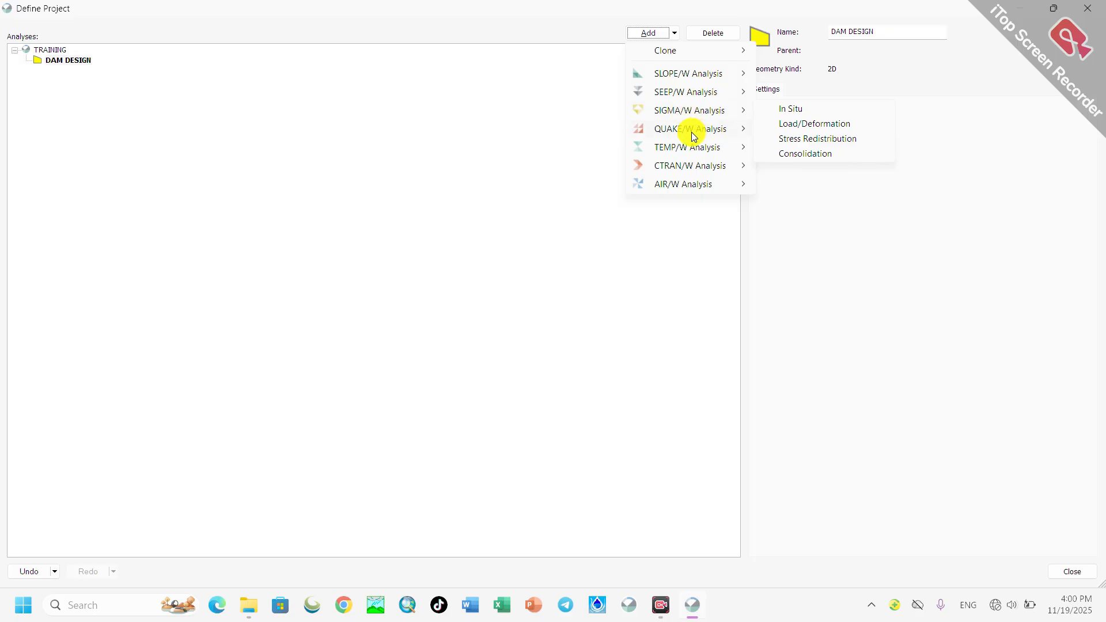
mouse_move(689, 135)
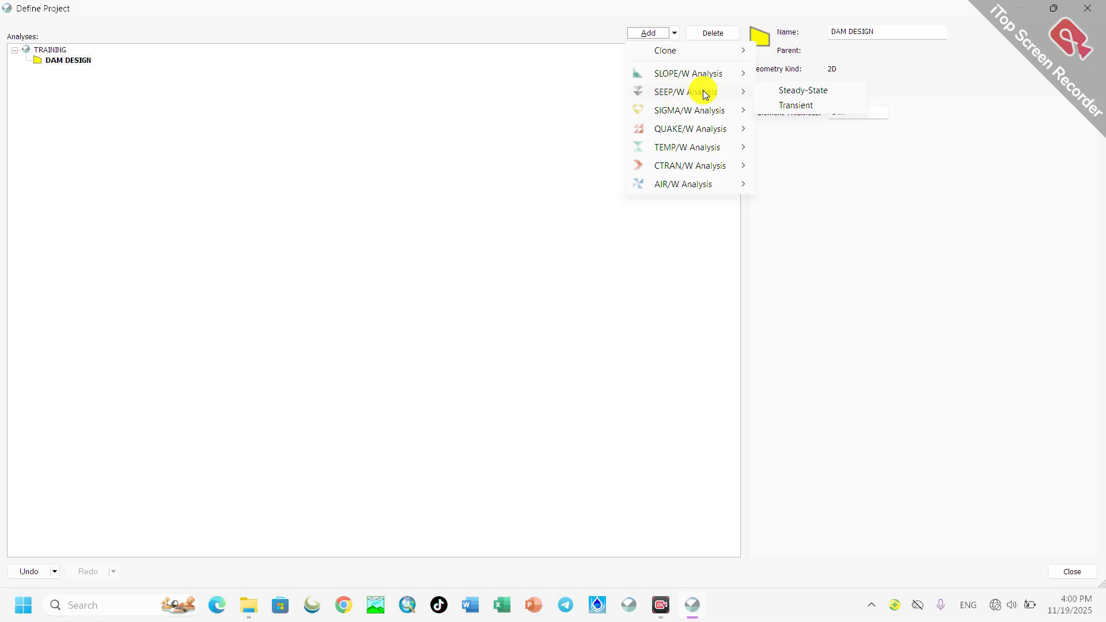
click(796, 93)
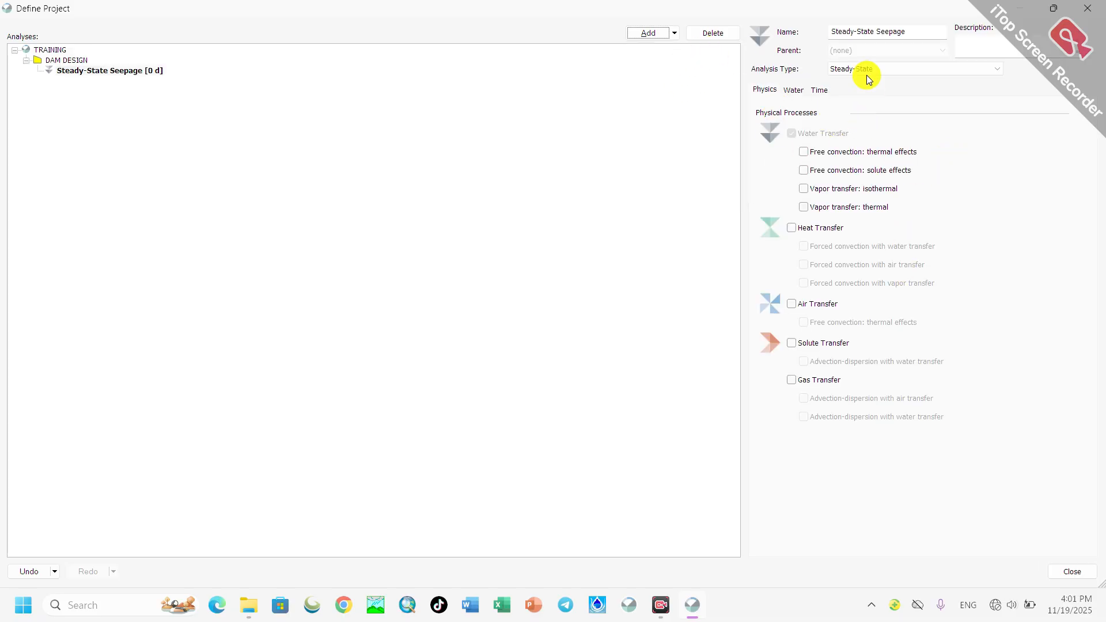
click(880, 67)
click(882, 66)
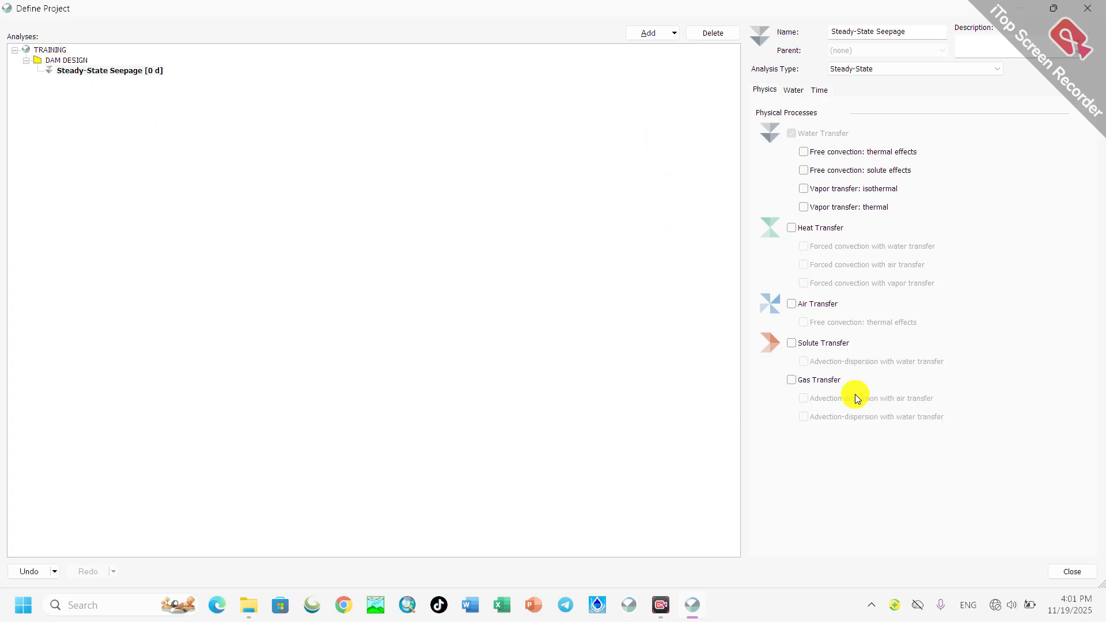
click(1088, 8)
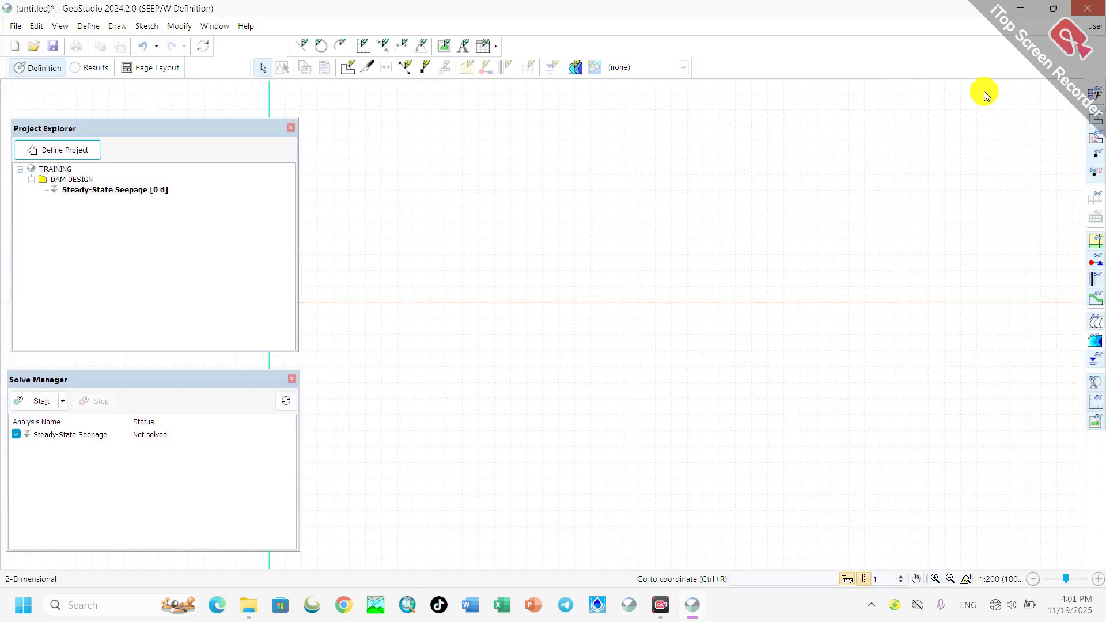
Step: Sketch Elevation and Distance axes with an X-axis maximum of 100 m and a Y-axis maximum of 400 m
scroll(704, 333, down, 3)
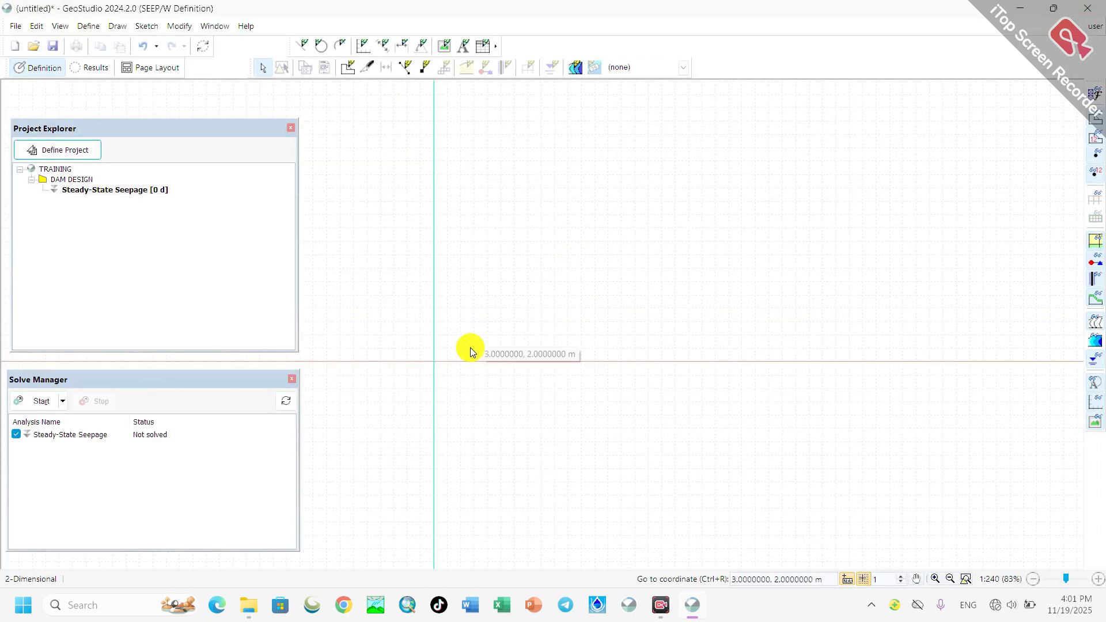
scroll(441, 327, up, 8)
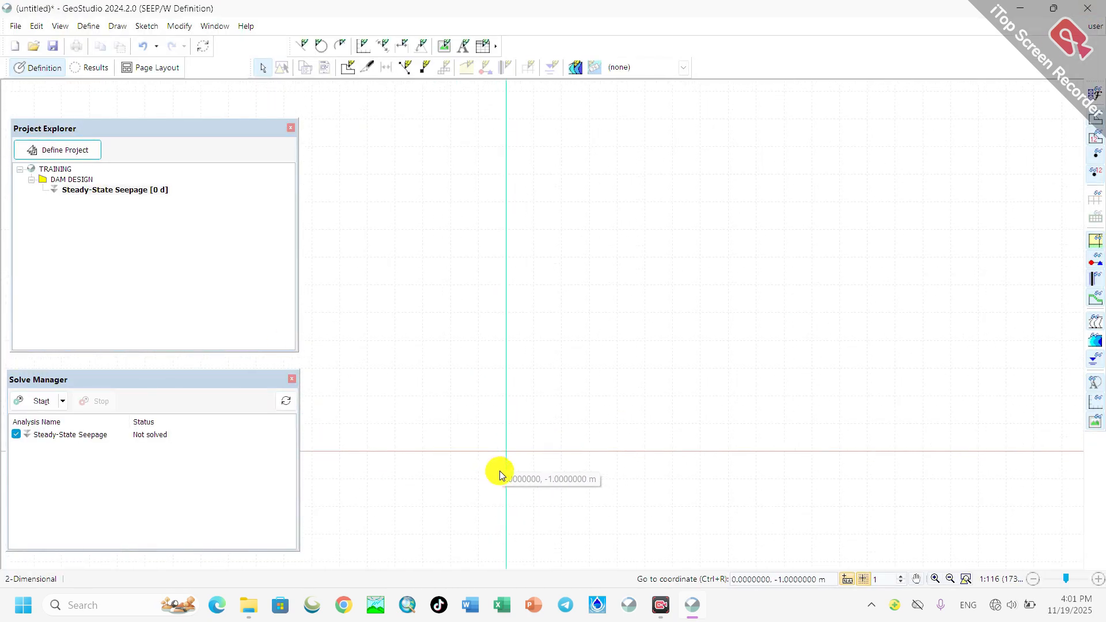
scroll(552, 476, down, 6)
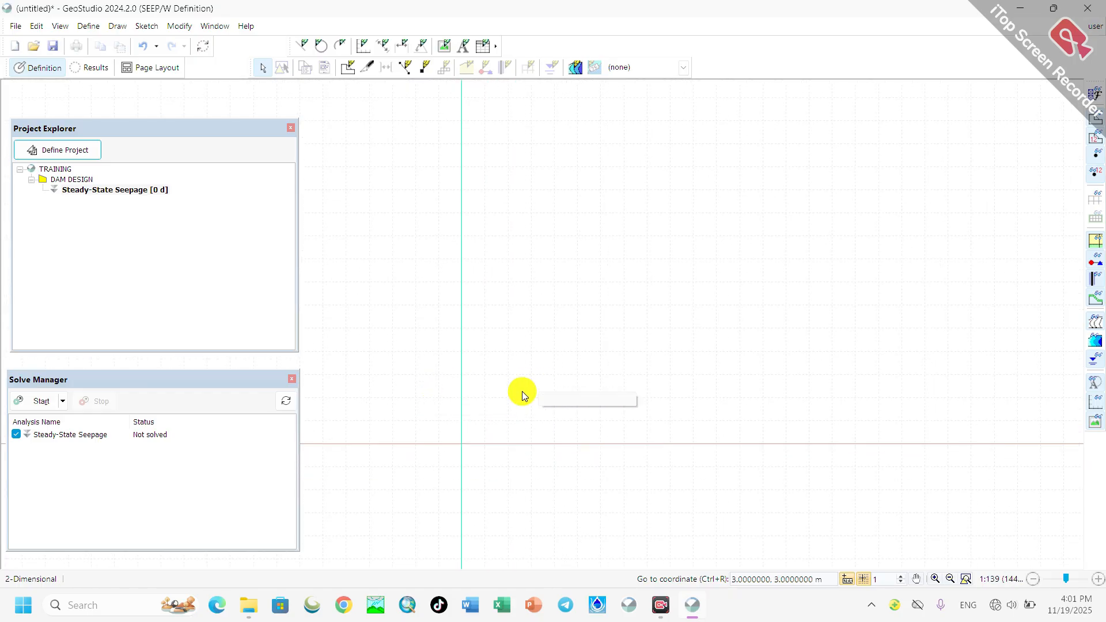
scroll(541, 281, down, 3)
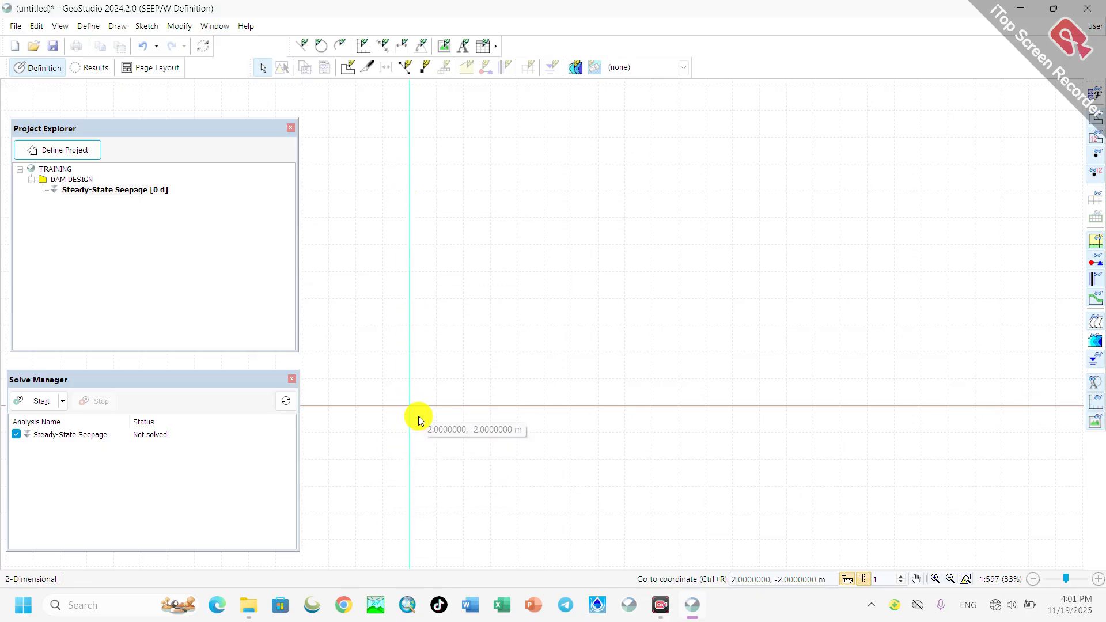
scroll(428, 441, down, 1)
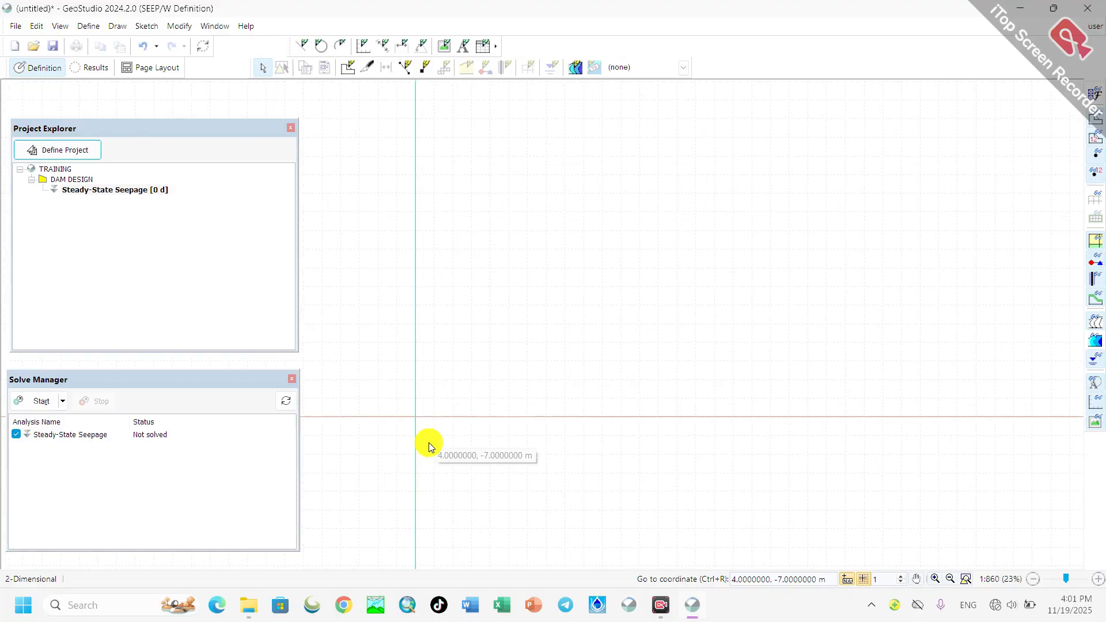
scroll(441, 448, down, 1)
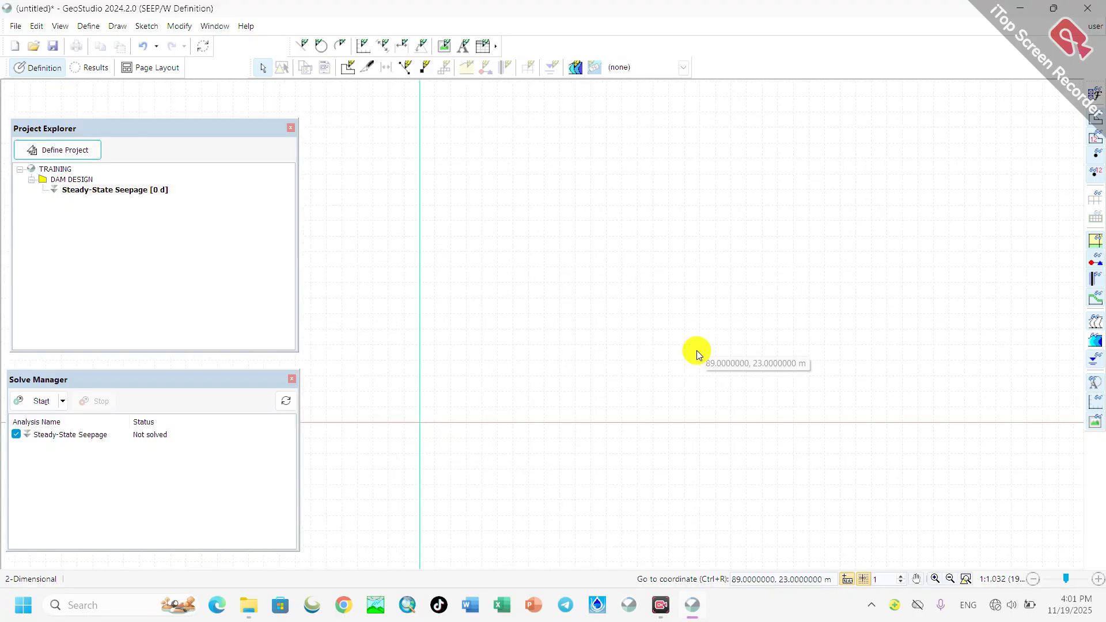
scroll(516, 406, down, 2)
scroll(655, 324, up, 2)
scroll(638, 363, down, 2)
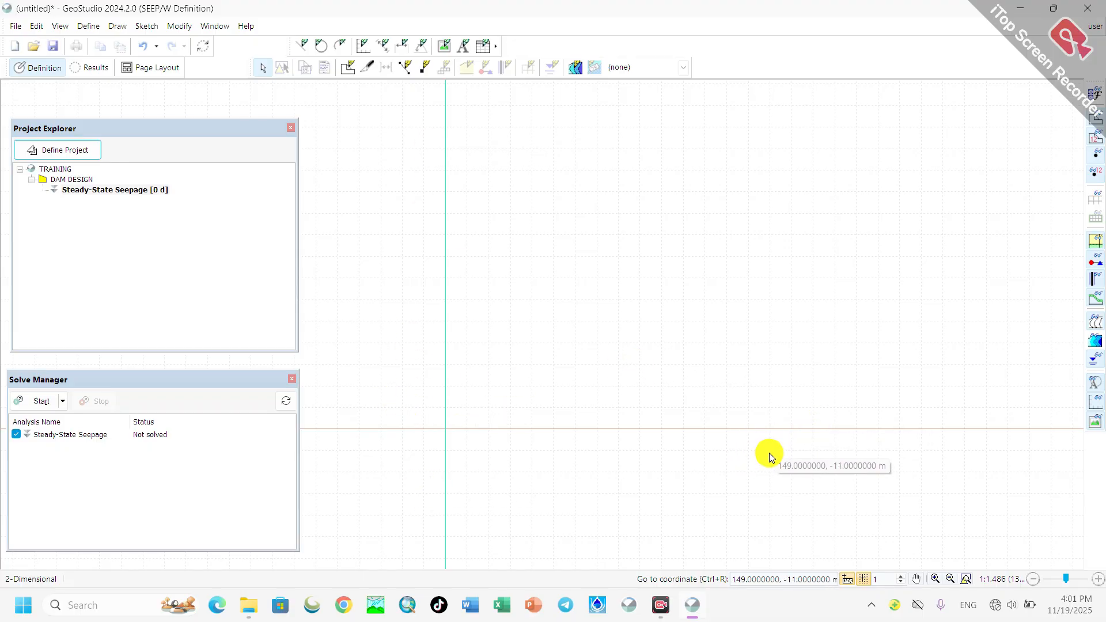
click(364, 45)
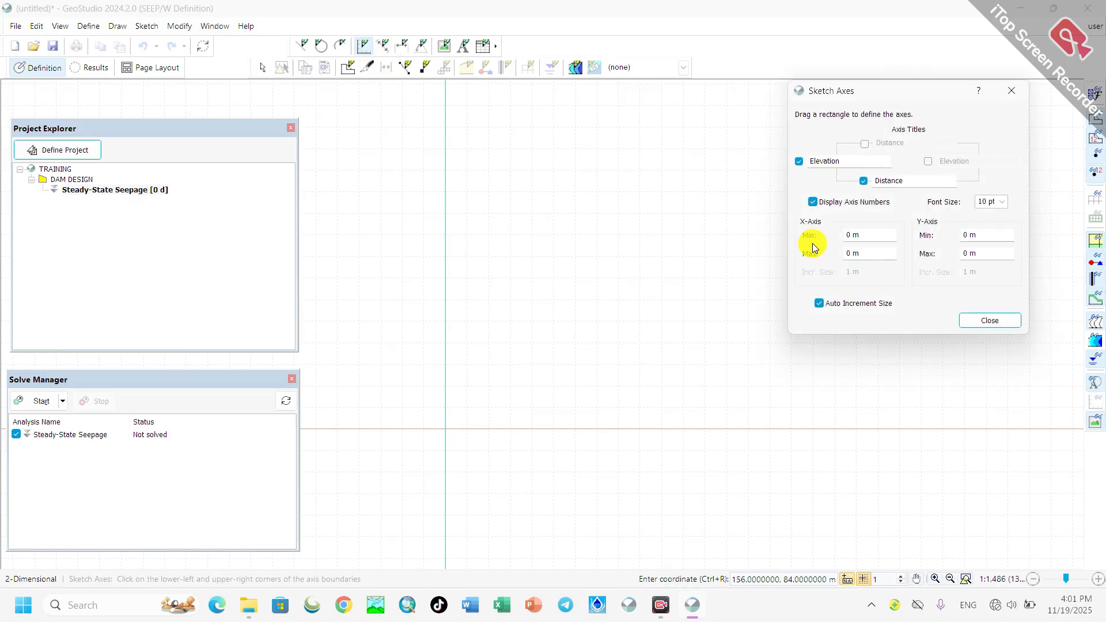
click(851, 254)
text(1000)
key(BackSpace)
click(982, 254)
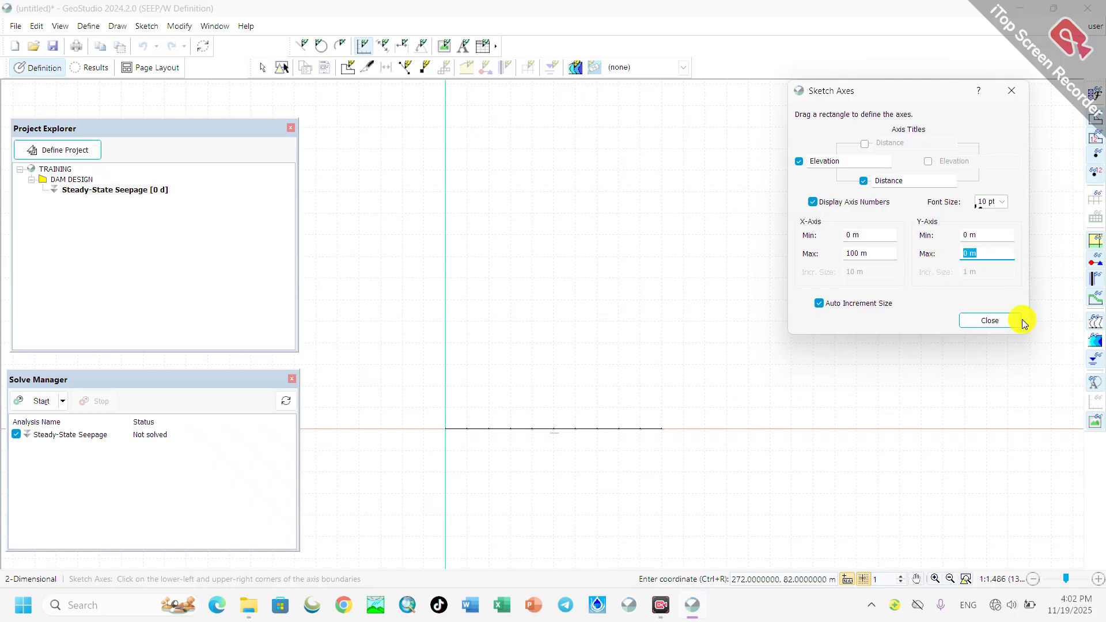
text(400)
click(990, 321)
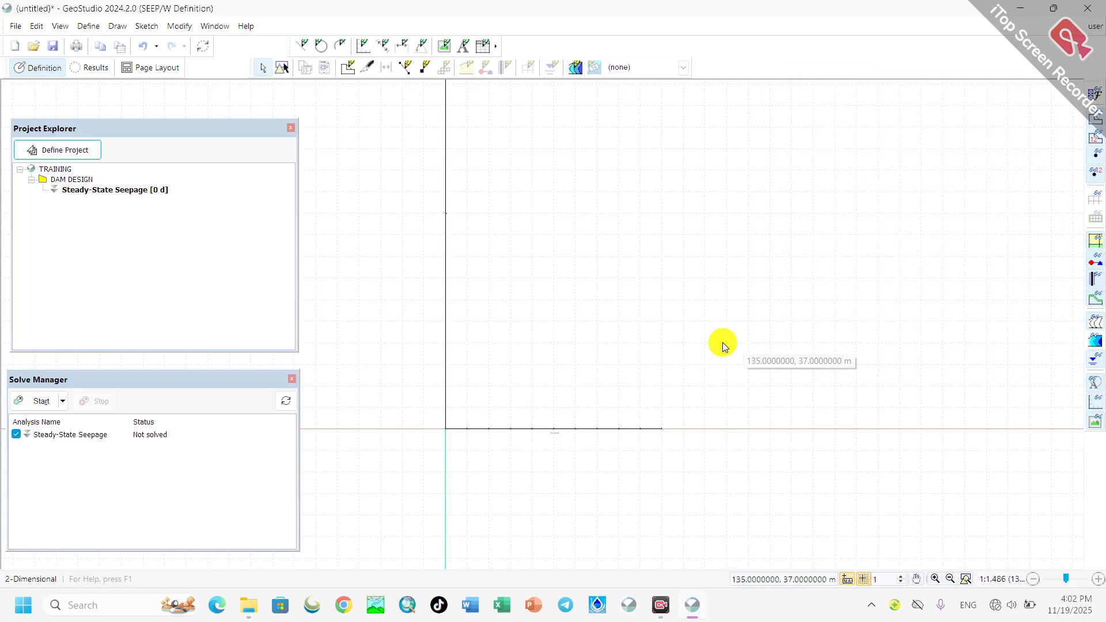
Step: Examine the extents and numbering of the sketched distance and elevation axes around the origin
scroll(397, 297, up, 5)
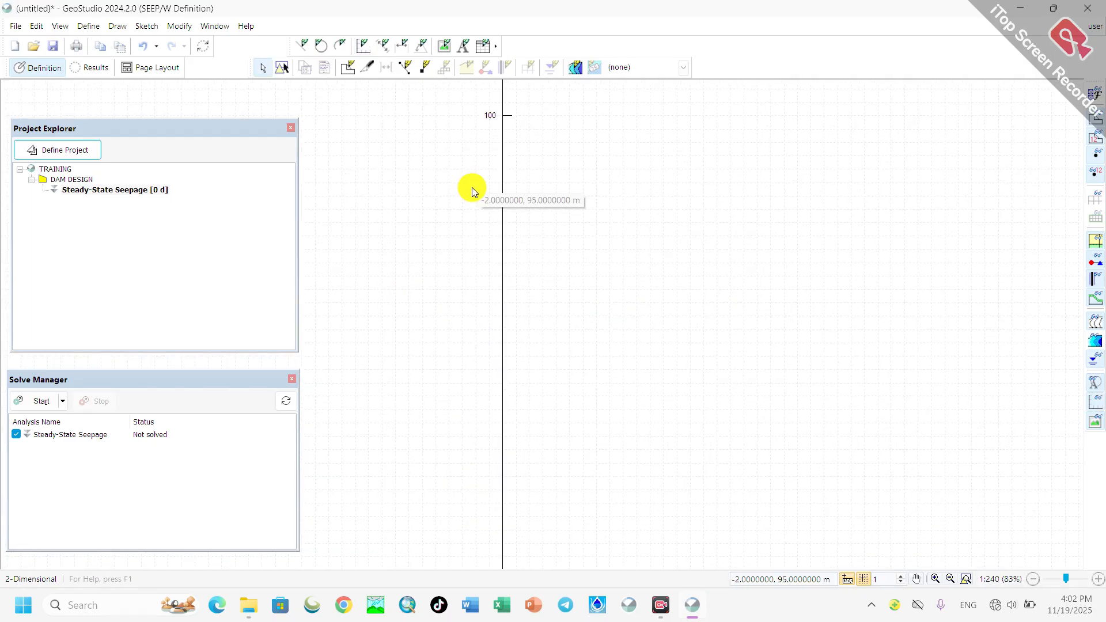
scroll(511, 225, down, 3)
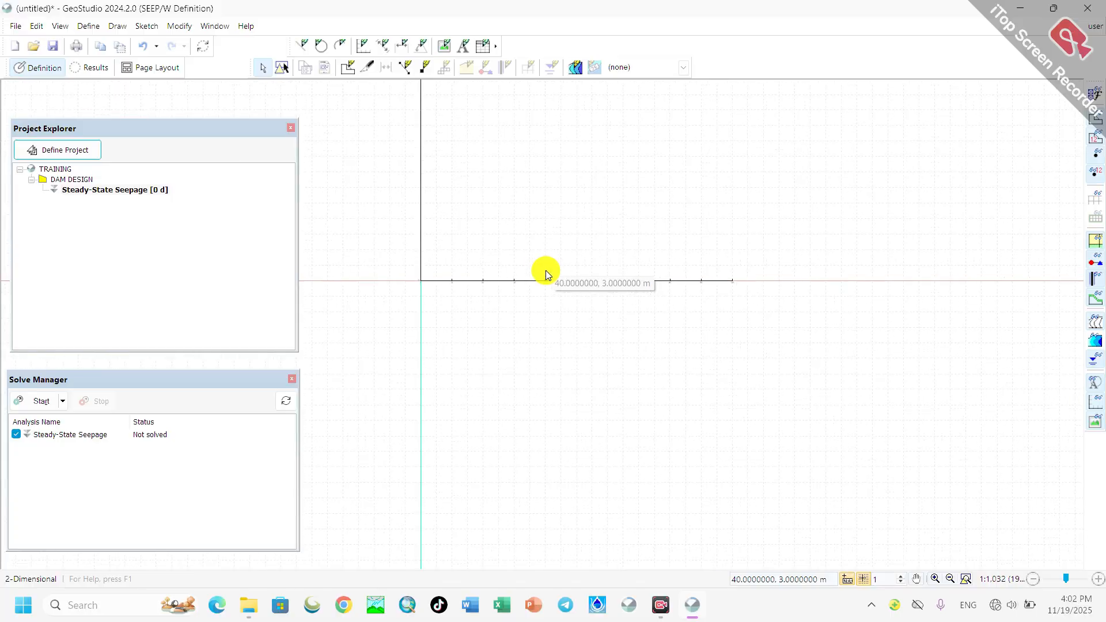
scroll(801, 308, up, 4)
scroll(821, 266, down, 5)
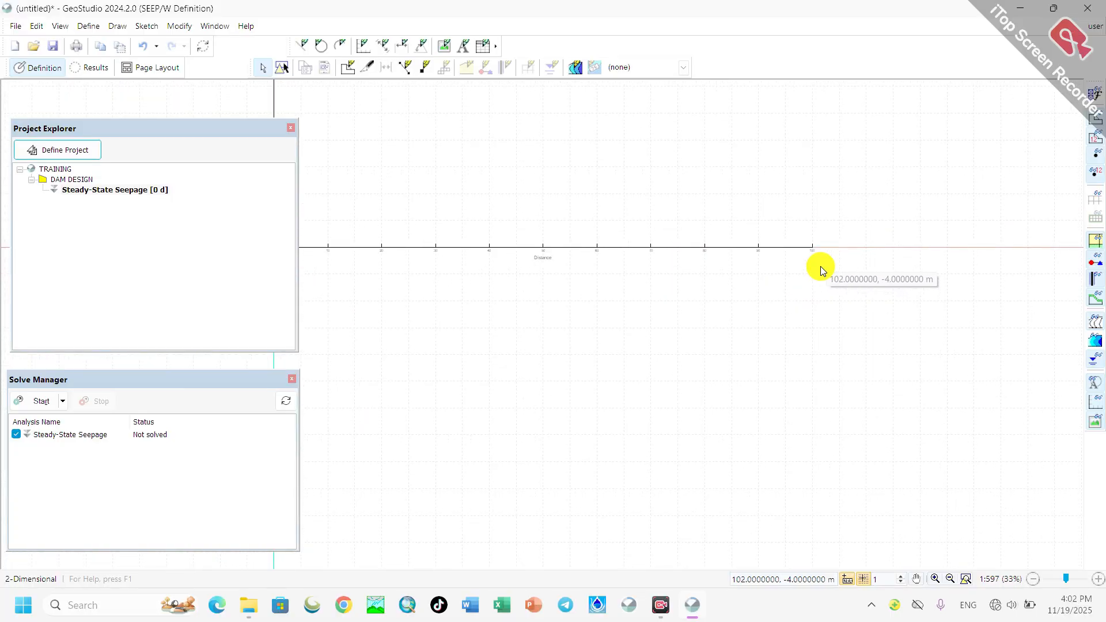
scroll(457, 277, up, 3)
scroll(472, 292, up, 2)
scroll(435, 331, down, 4)
scroll(490, 327, down, 5)
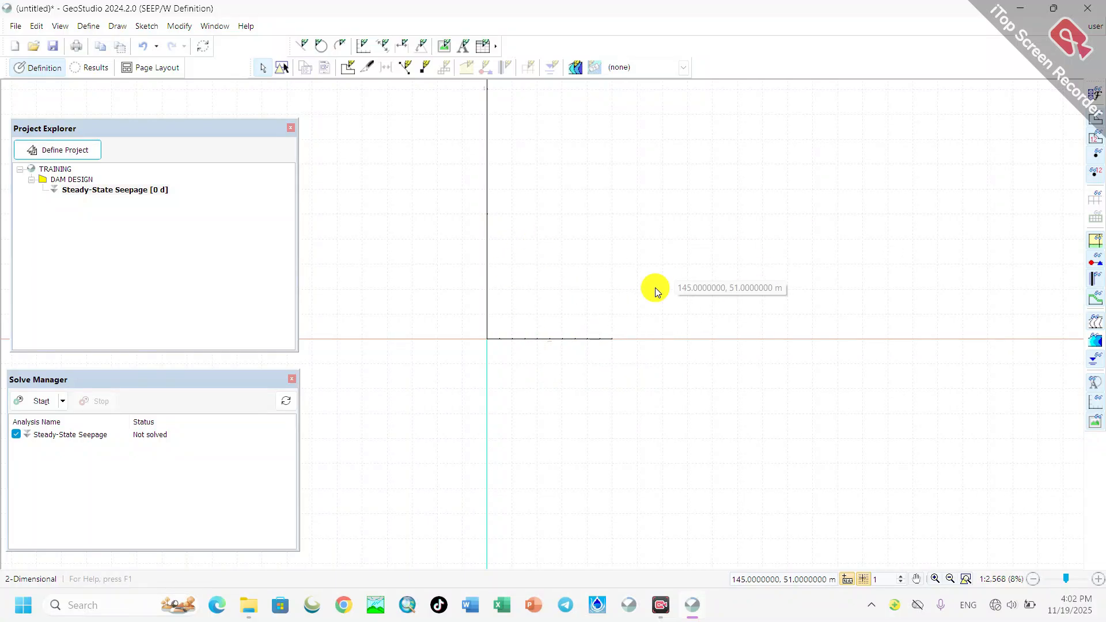
scroll(552, 265, up, 2)
scroll(576, 359, down, 3)
scroll(541, 417, up, 3)
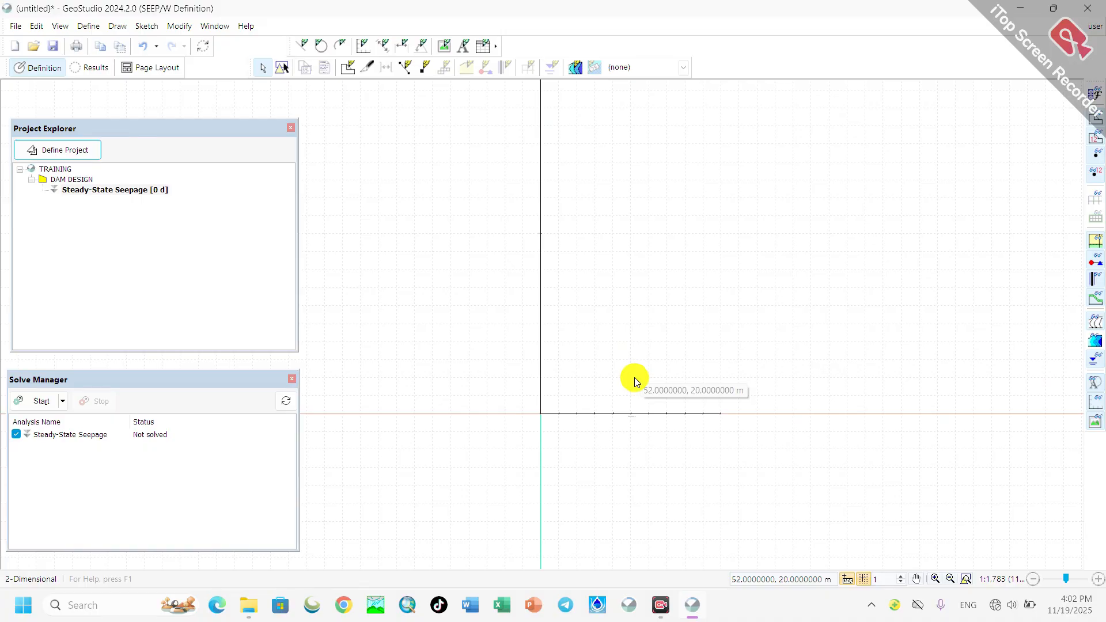
scroll(579, 403, down, 2)
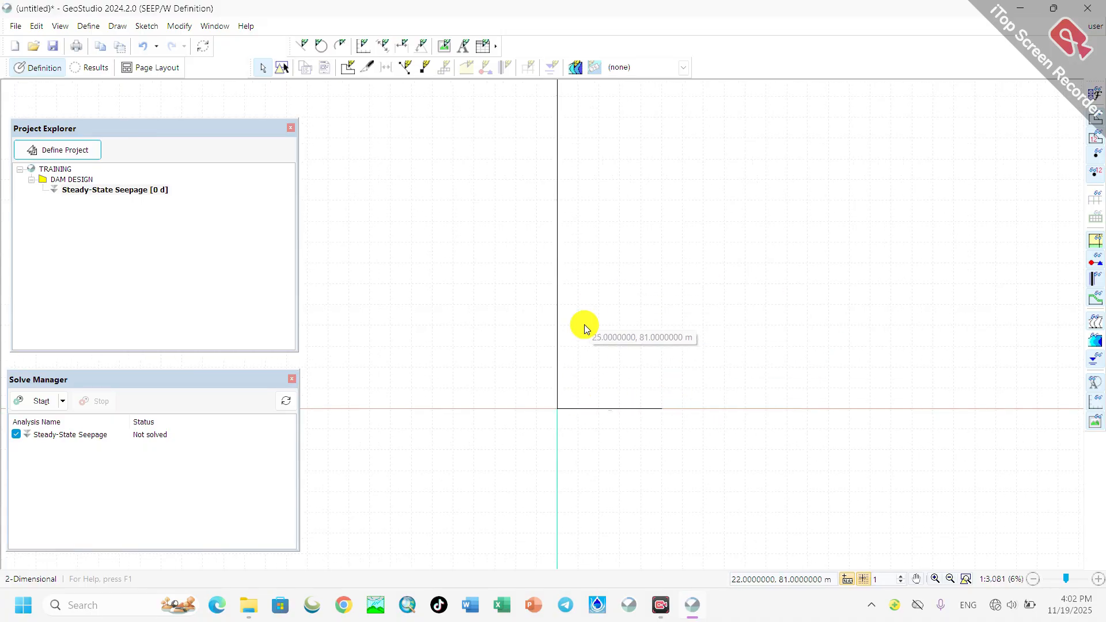
scroll(634, 344, up, 1)
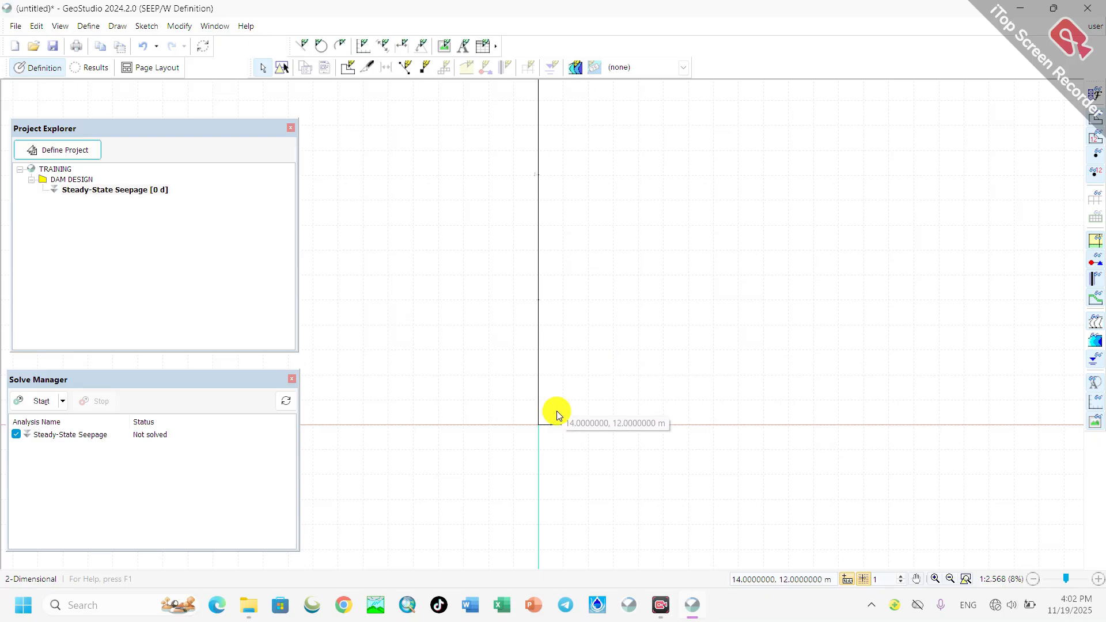
scroll(619, 431, up, 3)
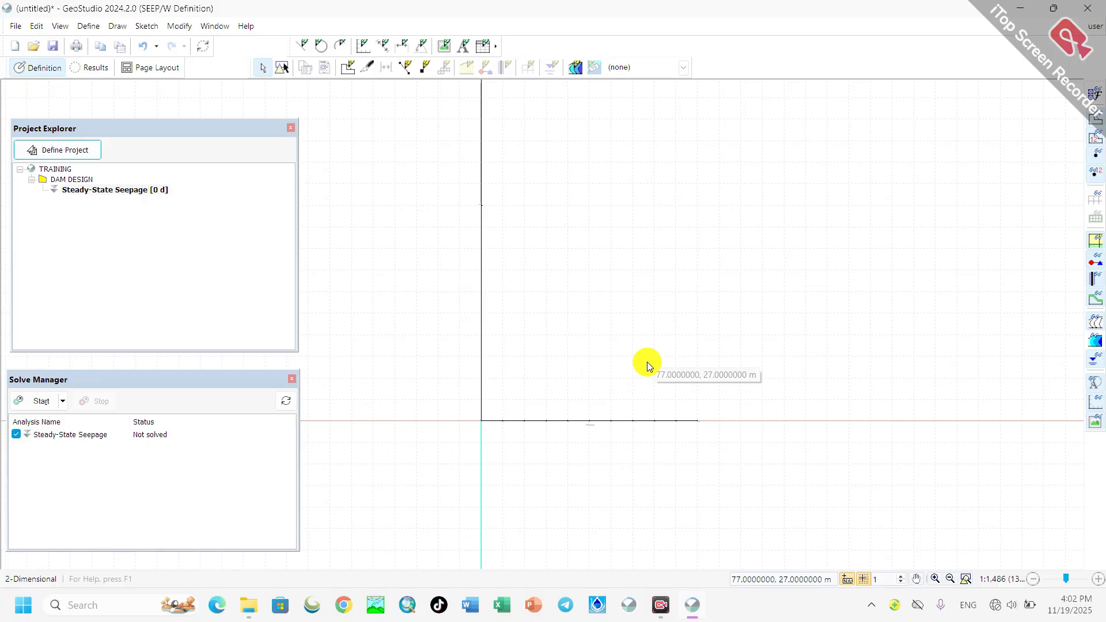
scroll(647, 362, down, 1)
scroll(631, 355, up, 2)
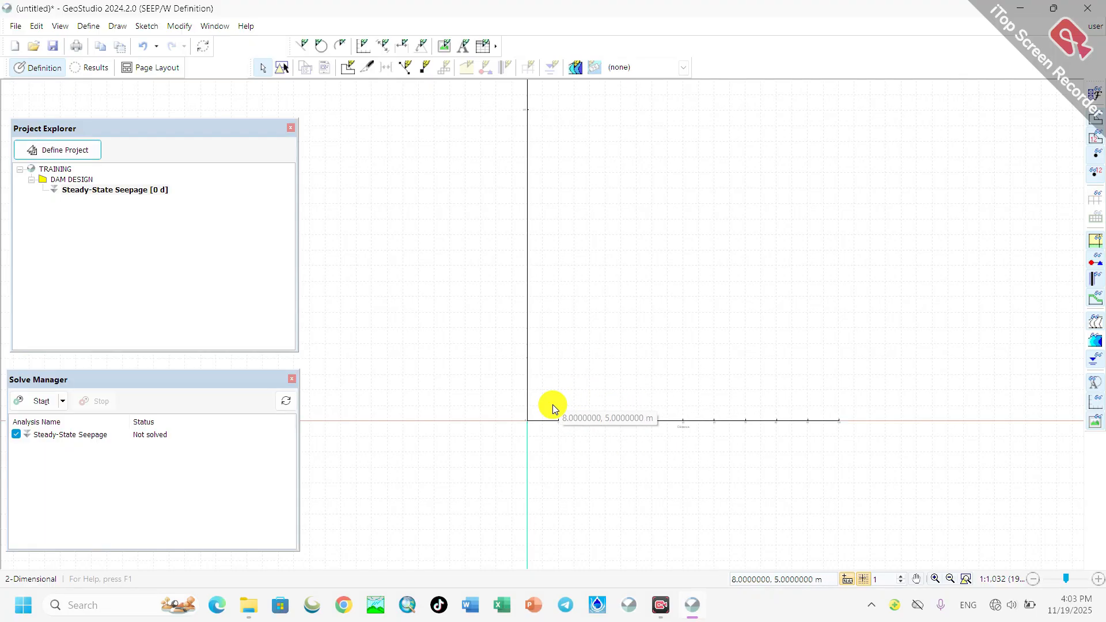
scroll(639, 382, up, 1)
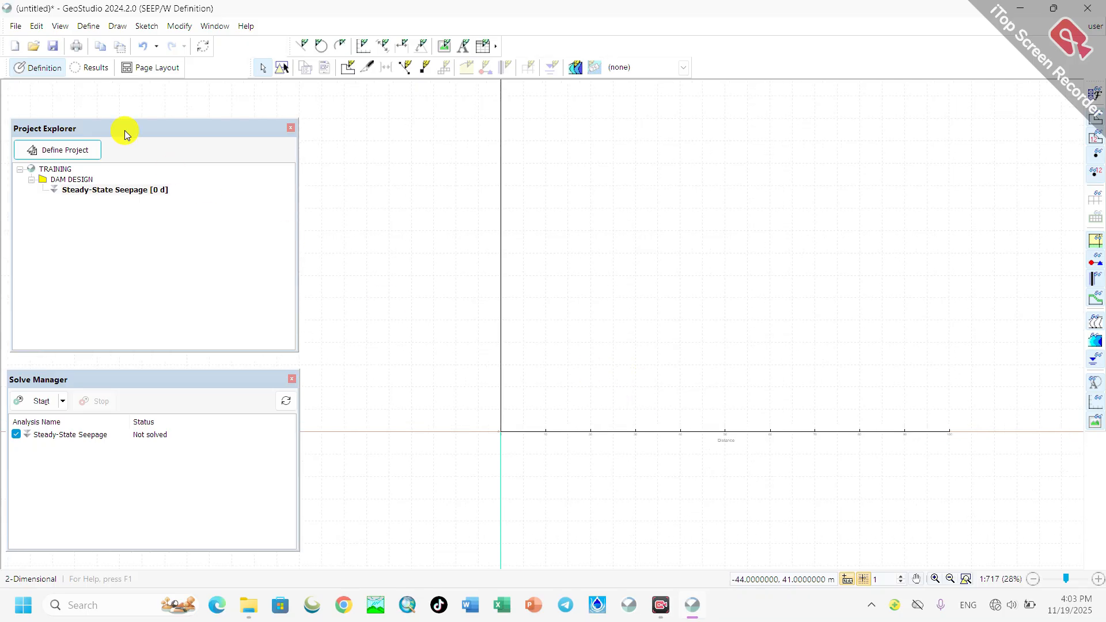
Step: Import the Sample Dam Section AutoCAD drawing with regions from layer polylines, simplified geometry and the horizontal coordinates translated to 0
click(16, 26)
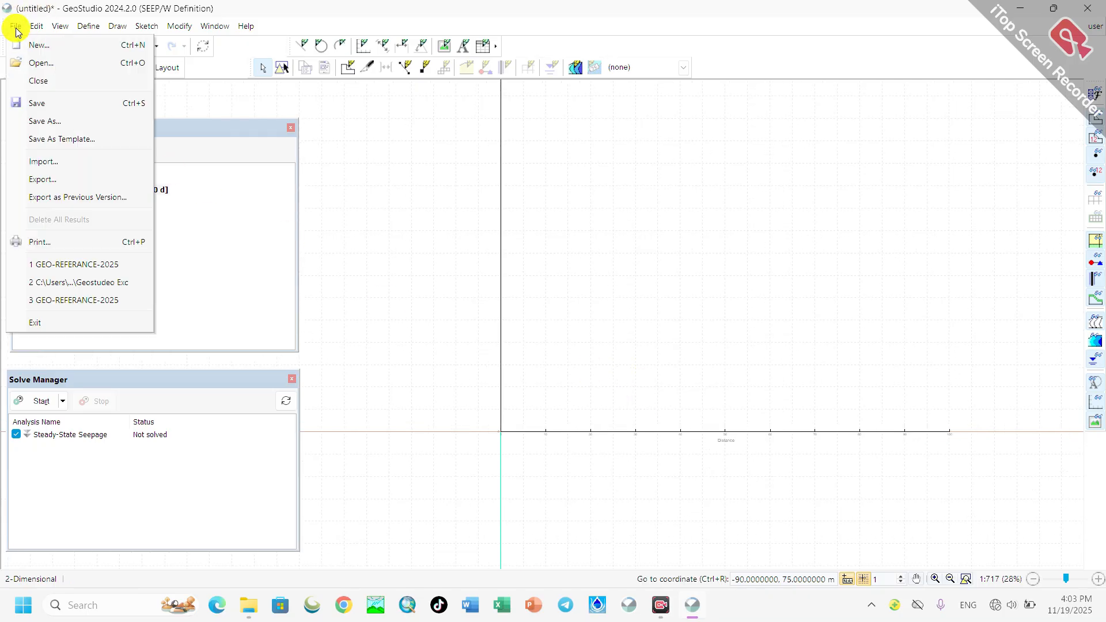
click(43, 161)
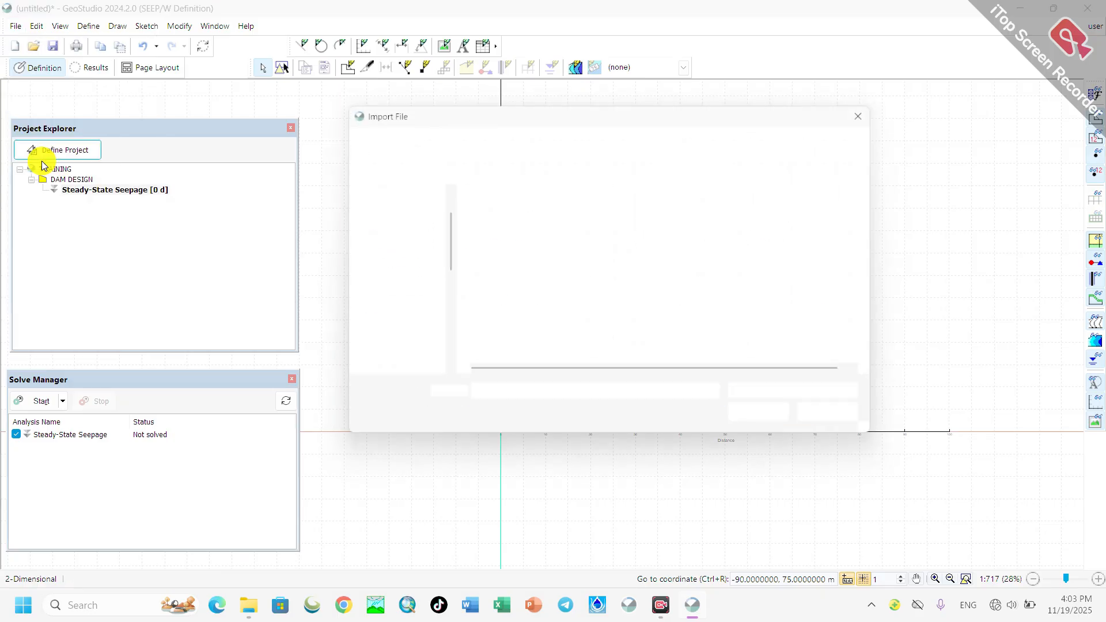
click(493, 323)
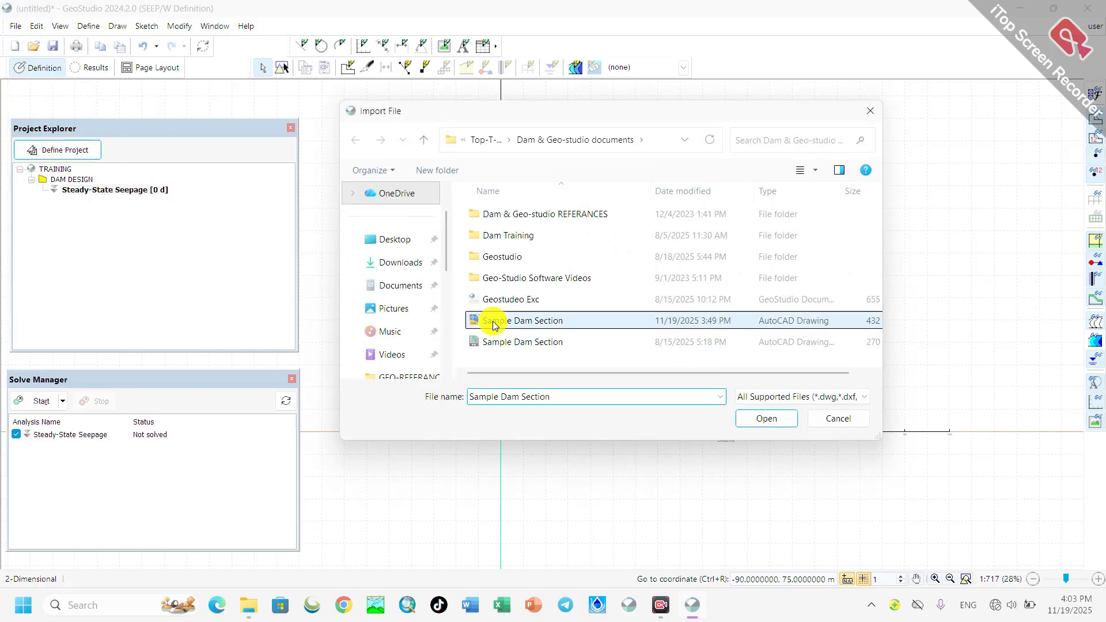
click(780, 421)
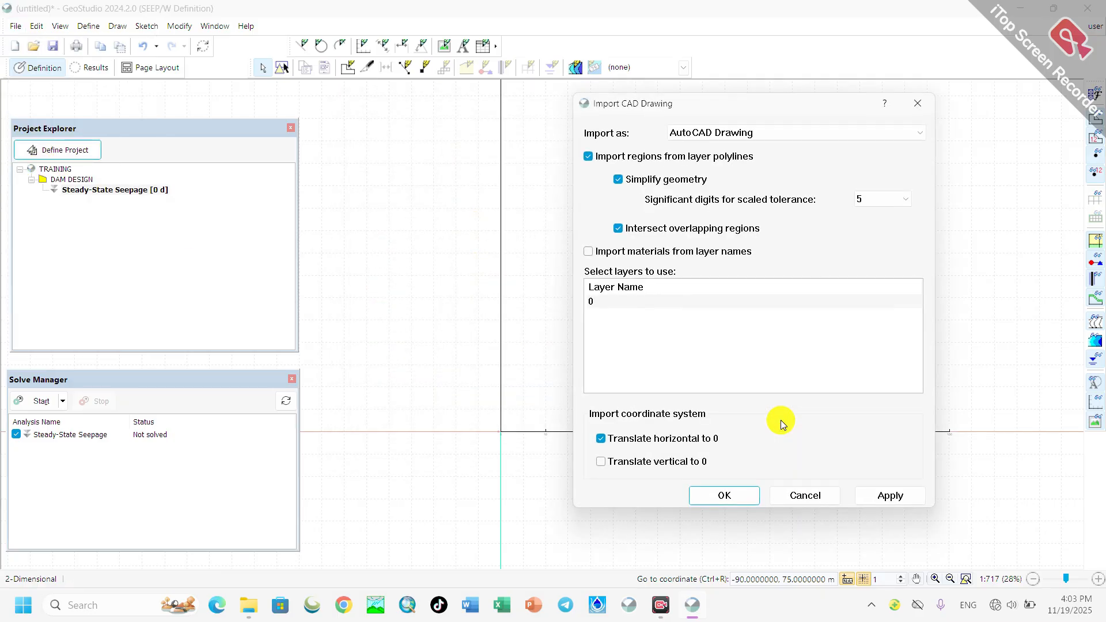
click(876, 498)
click(724, 494)
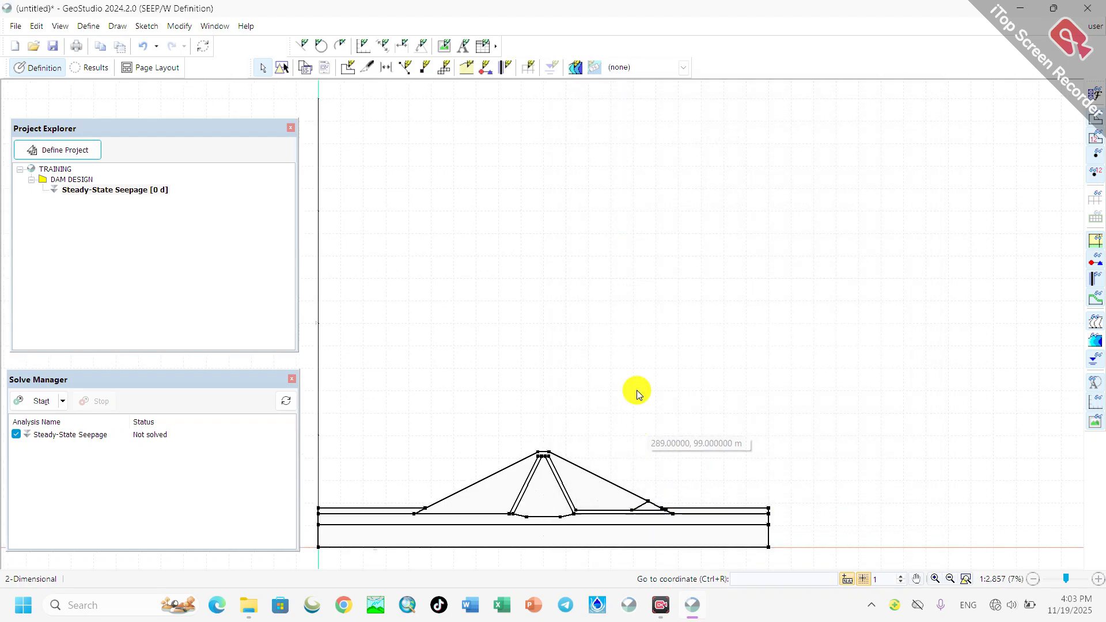
Step: Examine the imported dam cross-section, including its core, filters, shells and foundation layers
scroll(628, 295, down, 2)
scroll(406, 481, up, 3)
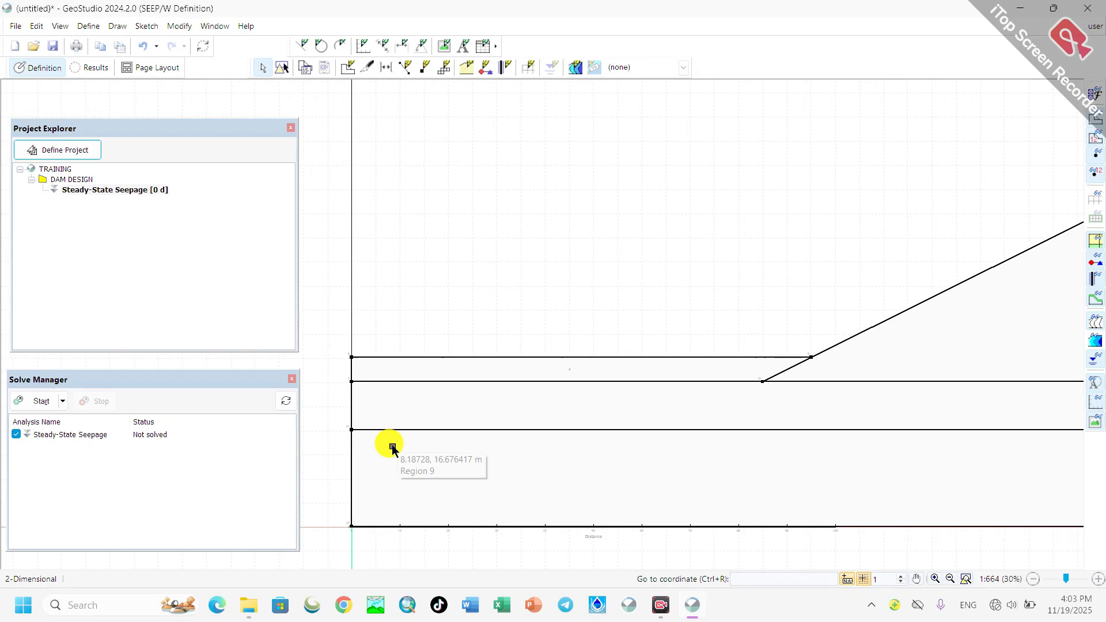
scroll(564, 352, down, 4)
scroll(757, 369, up, 5)
scroll(862, 336, down, 3)
scroll(853, 328, down, 1)
scroll(872, 319, up, 2)
scroll(901, 310, down, 2)
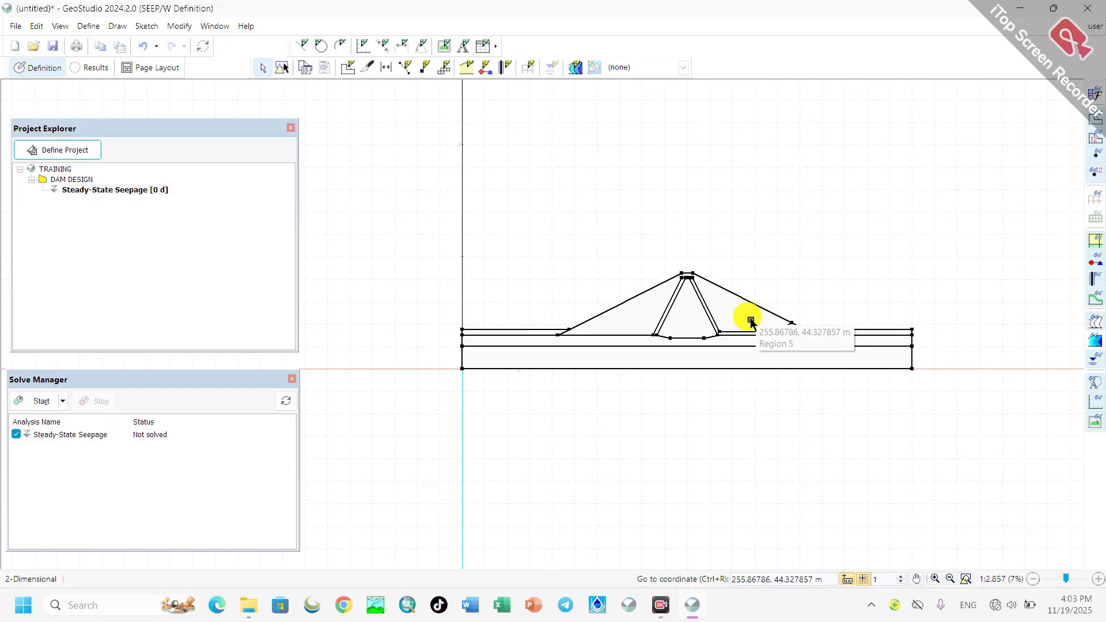
scroll(663, 299, down, 5)
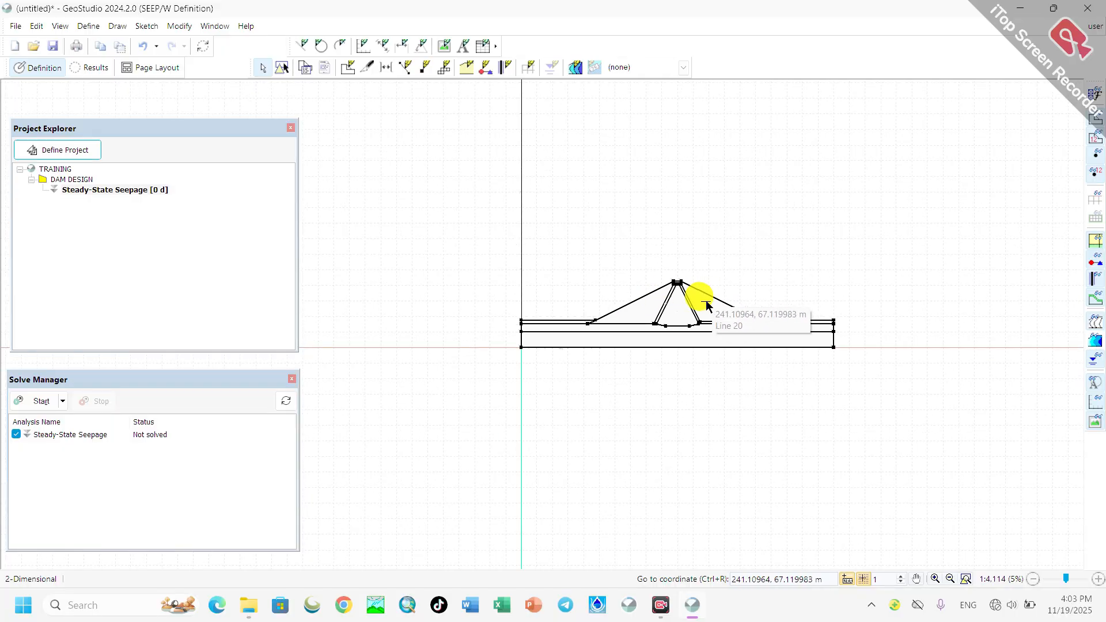
scroll(684, 309, up, 7)
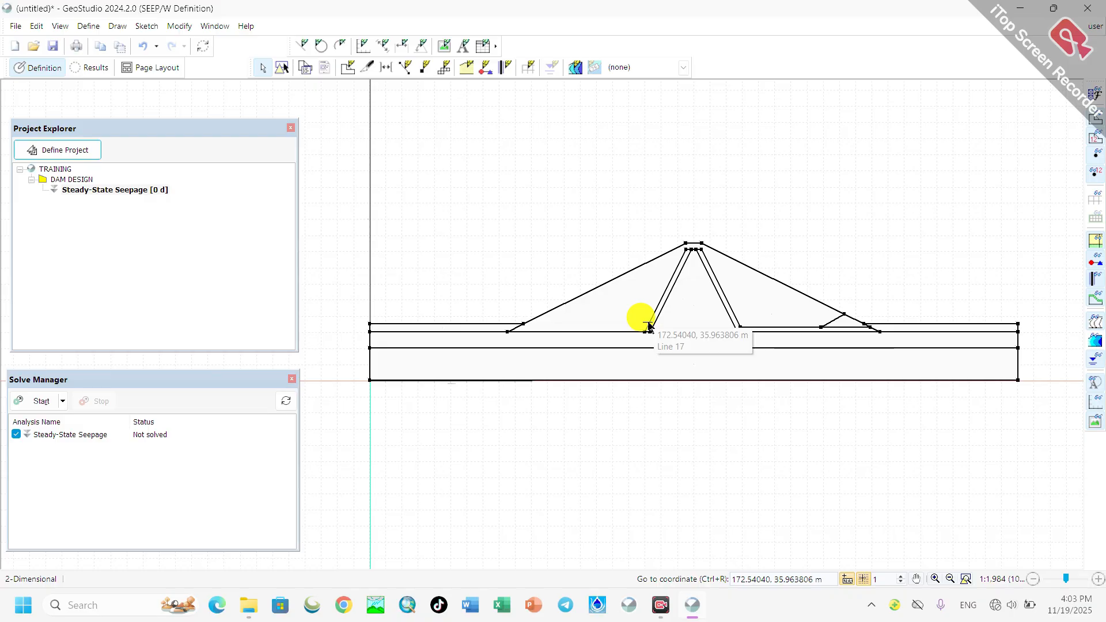
scroll(720, 338, up, 1)
scroll(706, 345, down, 2)
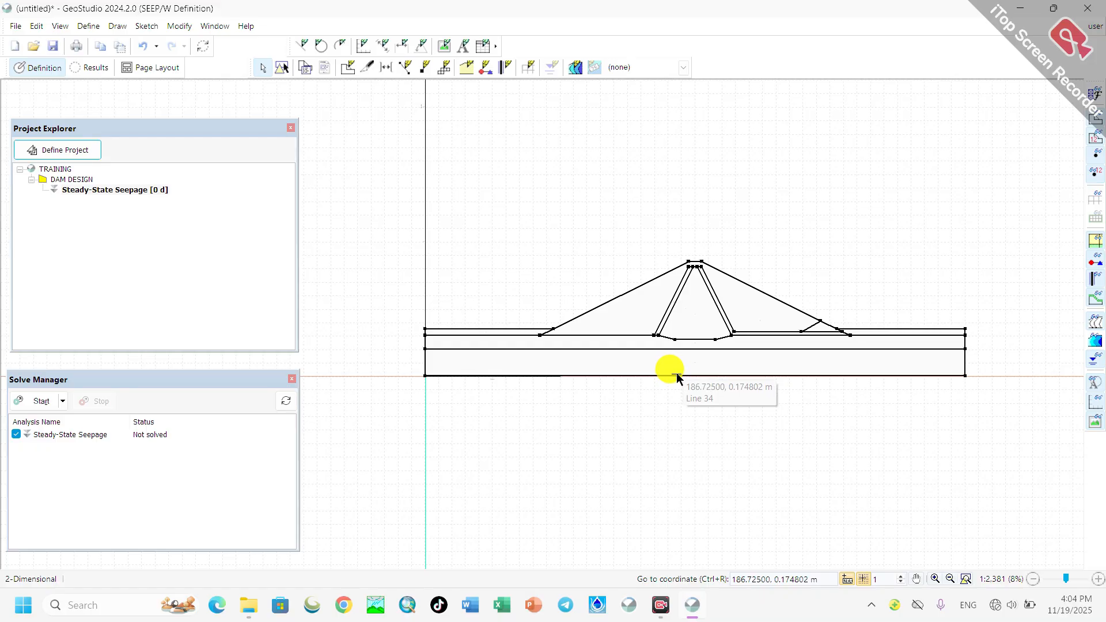
Step: Compare the horizontal extent of the dam's foundation base with the end of the sketched distance axis
scroll(677, 372, up, 7)
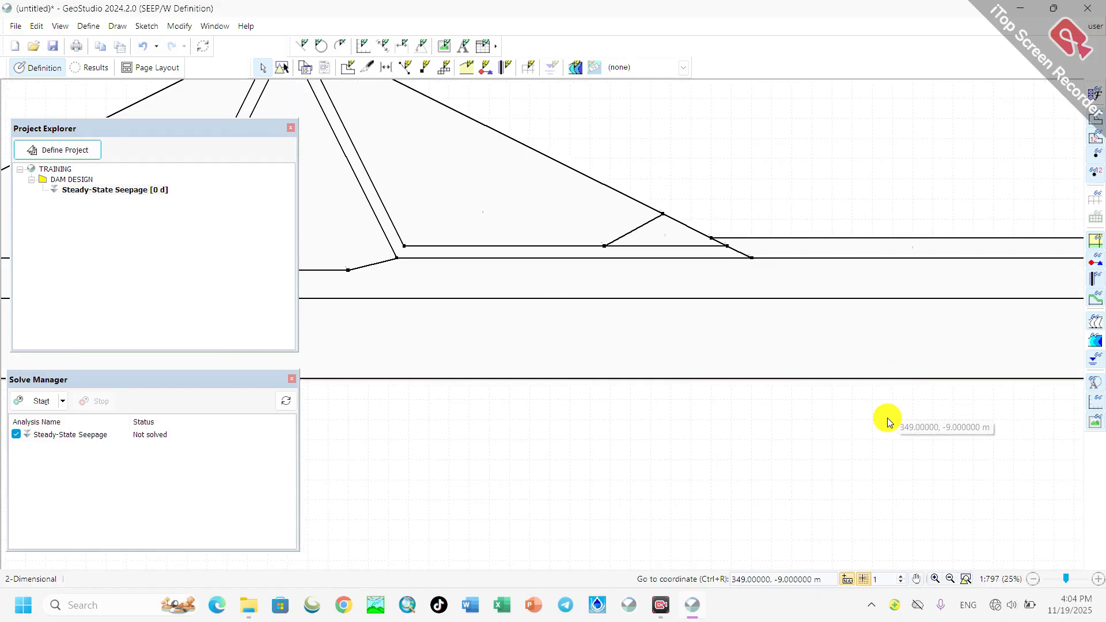
scroll(651, 368, down, 3)
scroll(944, 358, up, 5)
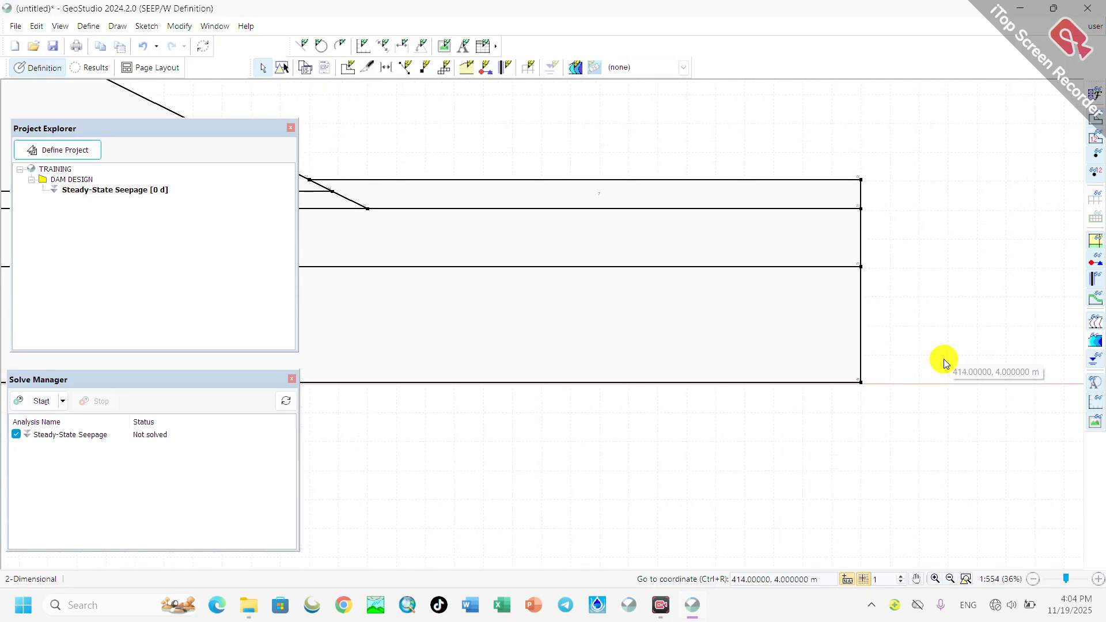
scroll(946, 360, down, 8)
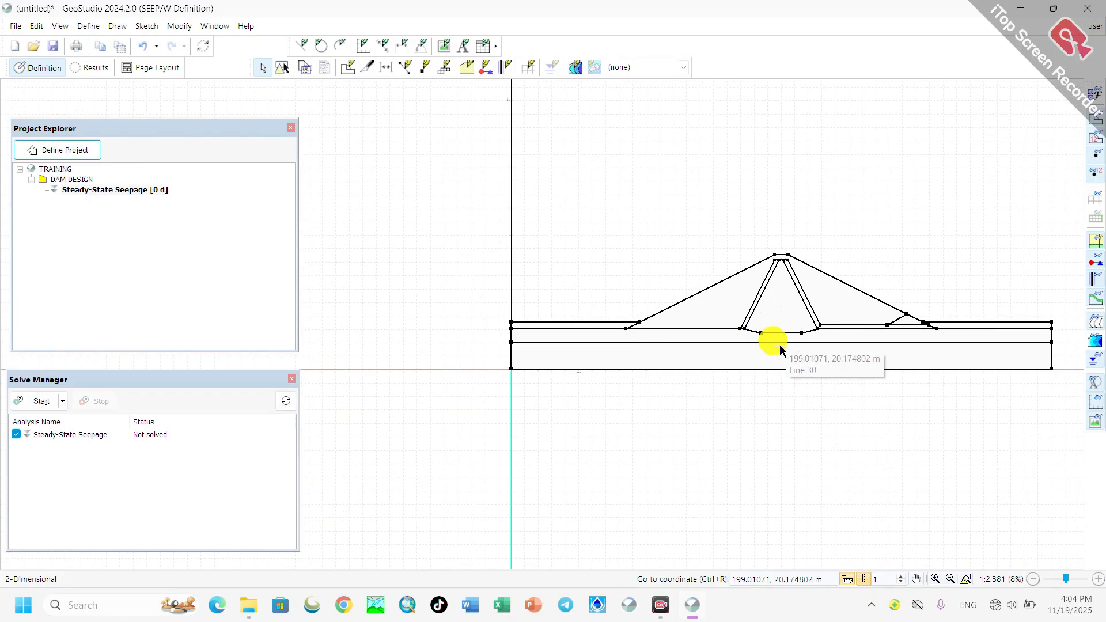
scroll(518, 368, up, 4)
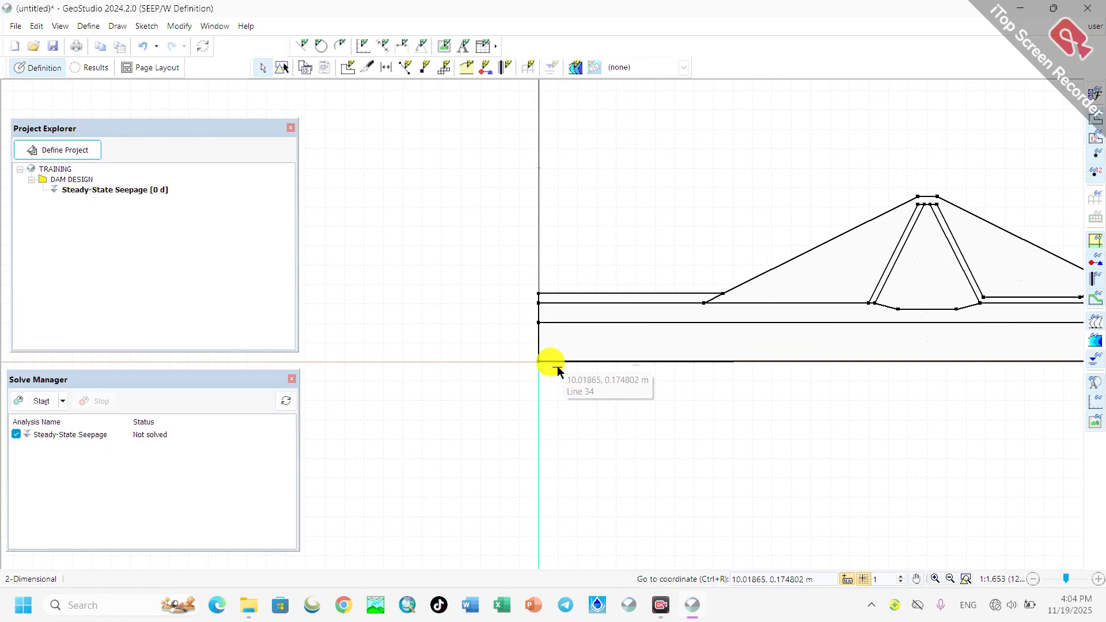
scroll(519, 360, up, 4)
scroll(392, 340, down, 8)
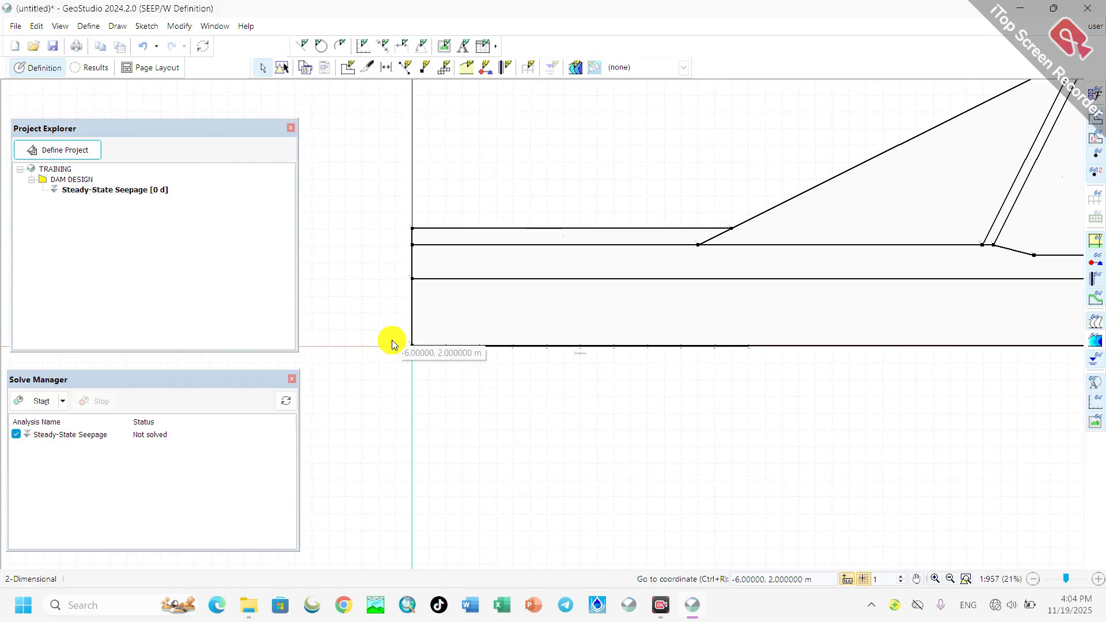
scroll(404, 342, down, 3)
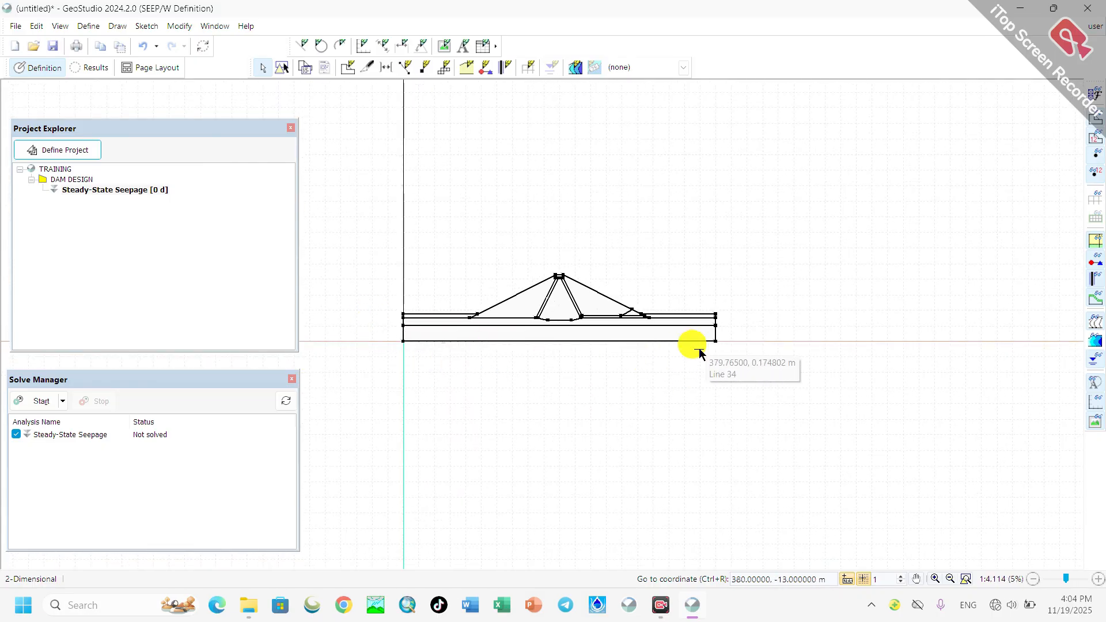
scroll(703, 351, up, 2)
scroll(776, 345, up, 12)
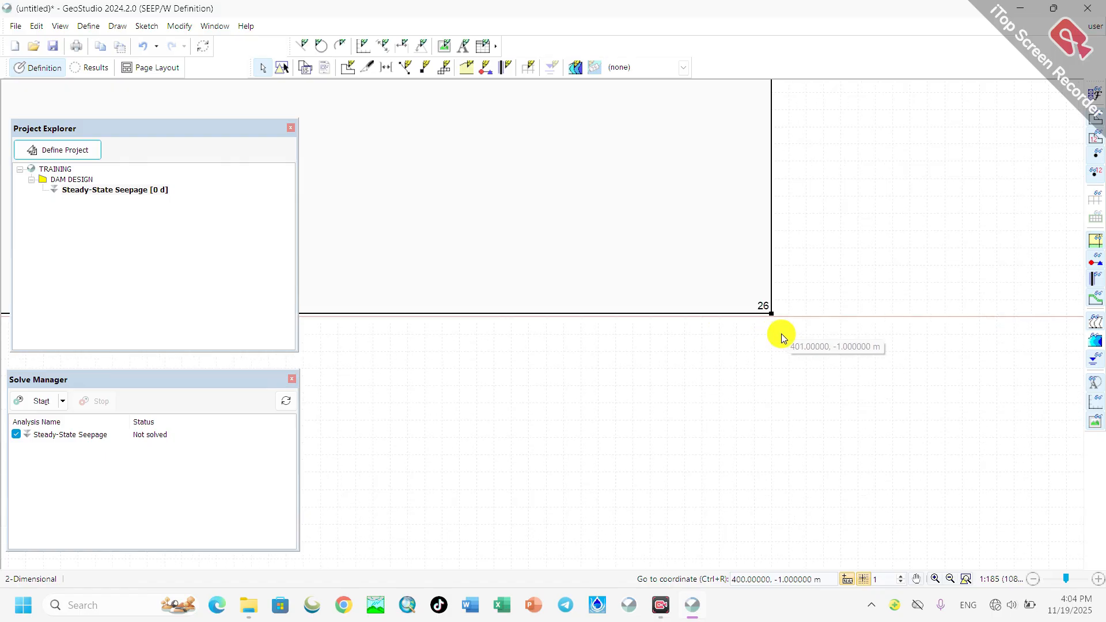
scroll(876, 308, down, 12)
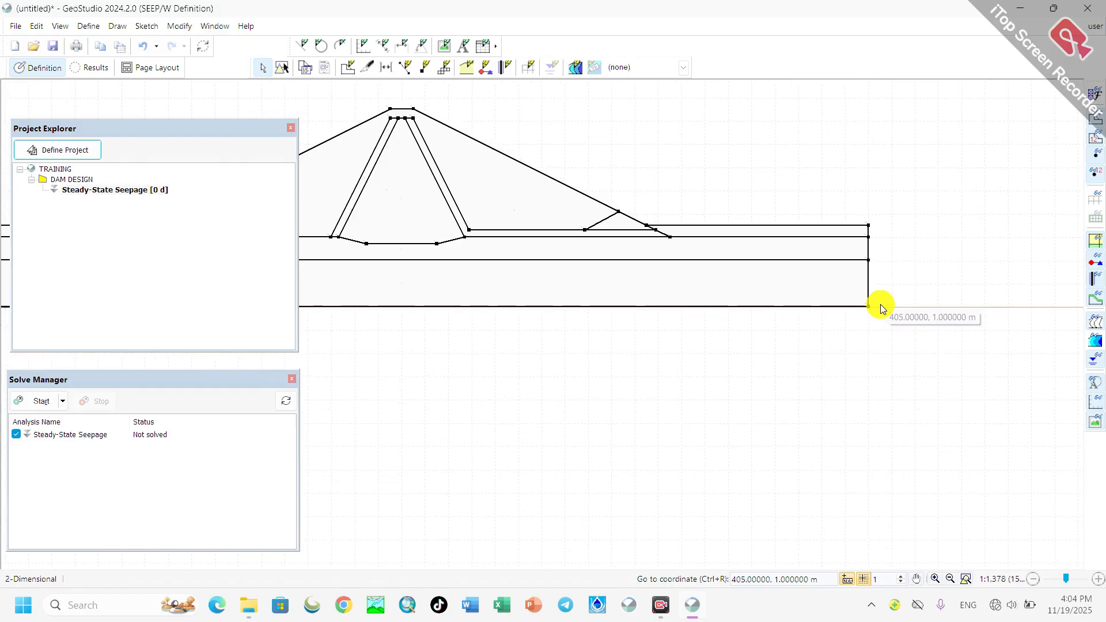
scroll(448, 304, up, 9)
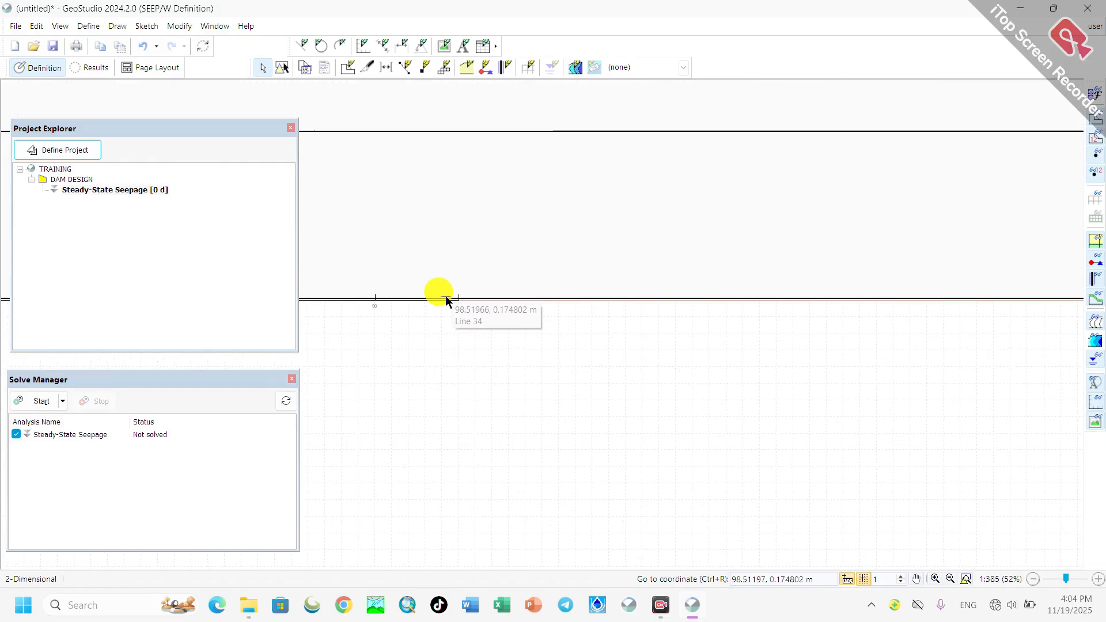
scroll(490, 314, down, 3)
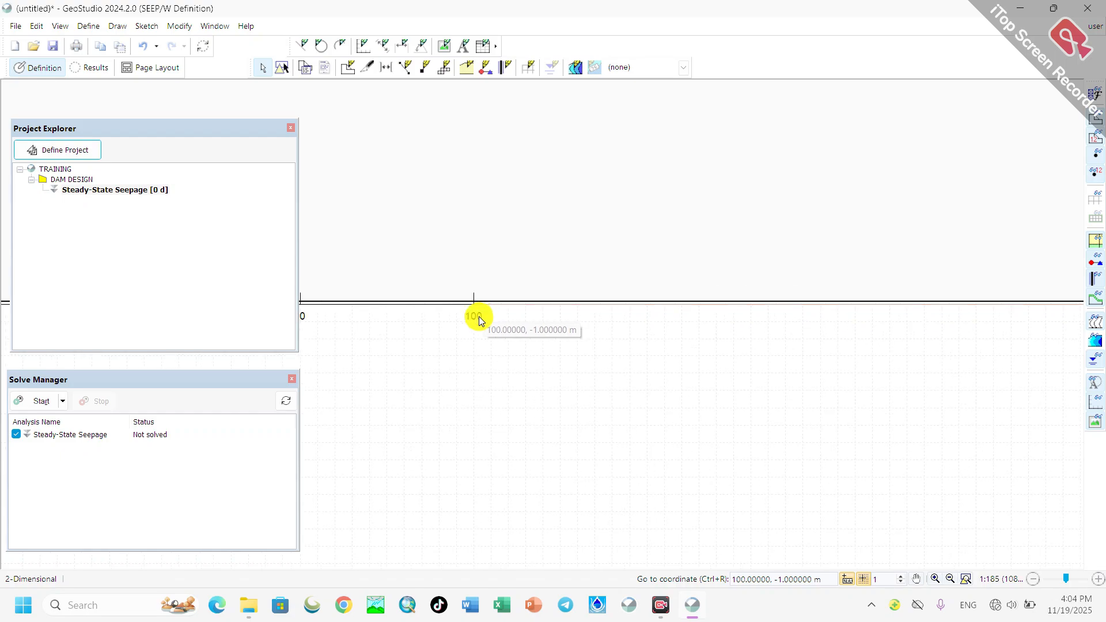
scroll(509, 325, down, 5)
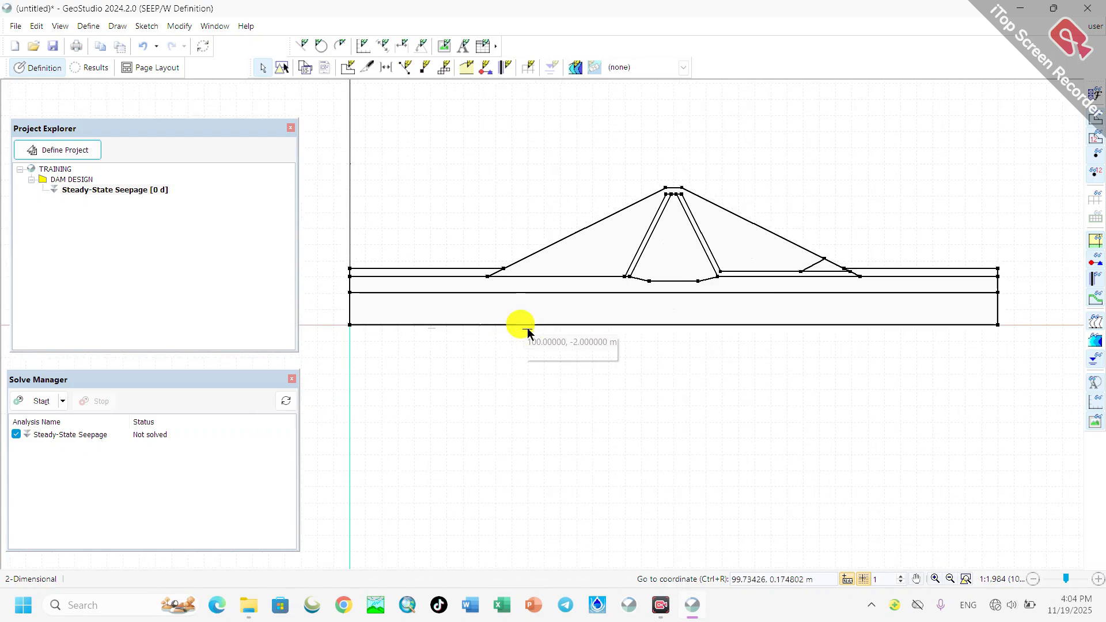
Step: Inspect the upstream edge of the foundation layers against the elevation axis and review the whole section
scroll(408, 324, up, 7)
scroll(699, 374, down, 2)
scroll(700, 375, down, 8)
scroll(542, 294, up, 13)
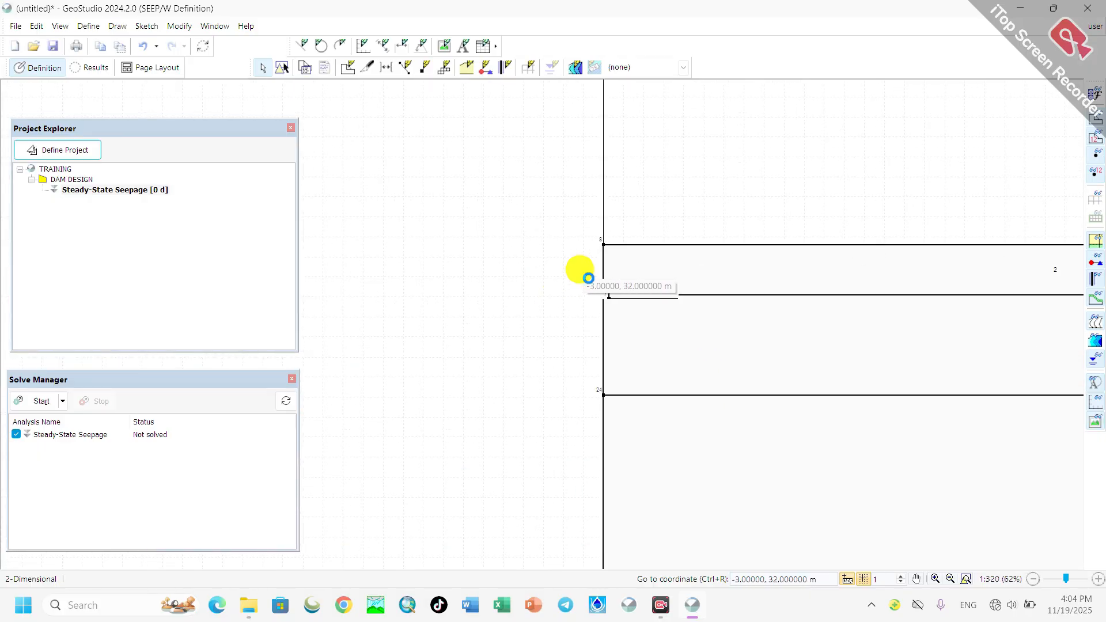
scroll(573, 326, down, 6)
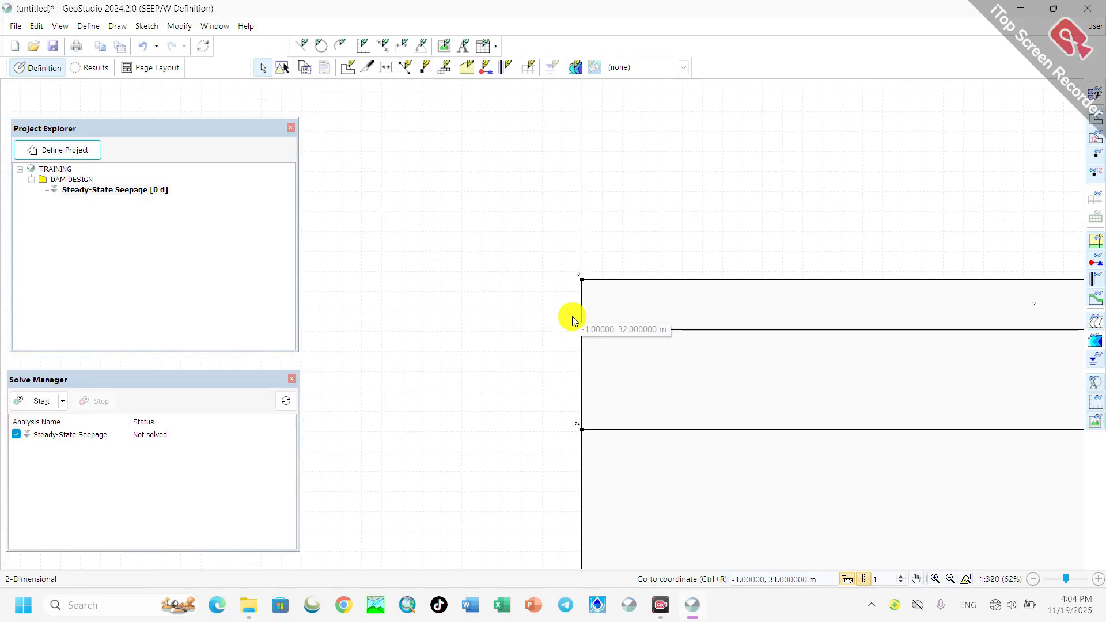
scroll(564, 415, down, 6)
scroll(577, 172, up, 2)
scroll(577, 161, up, 9)
scroll(483, 236, down, 7)
scroll(340, 239, down, 3)
scroll(588, 299, down, 2)
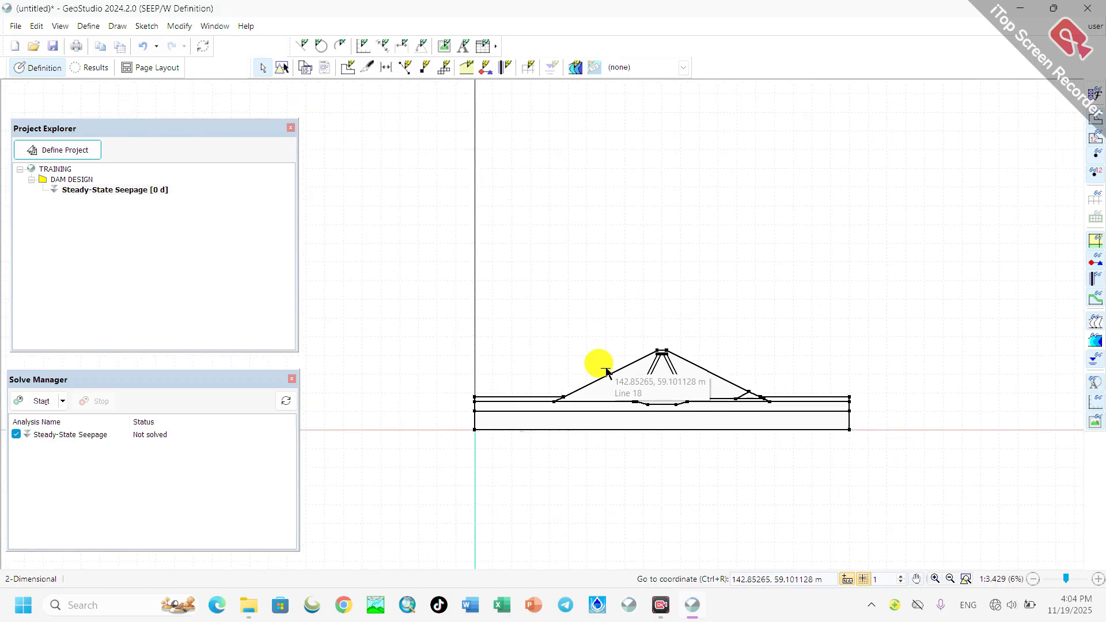
Step: Set the X-axis maximum of the sketched axes to 400 m and close the axes settings
scroll(685, 426, up, 1)
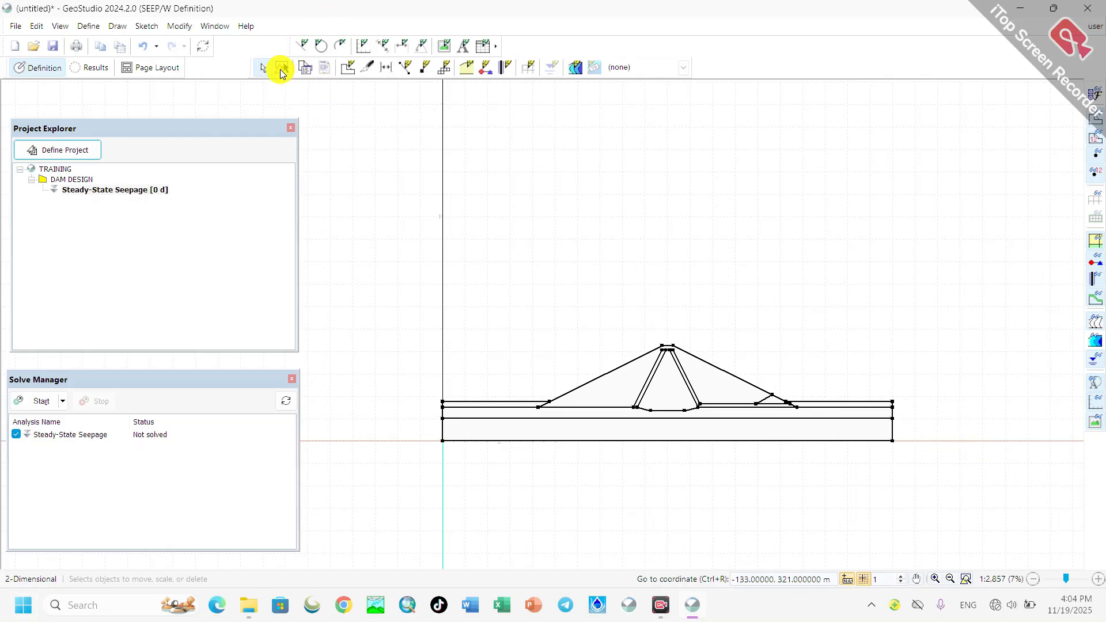
click(364, 48)
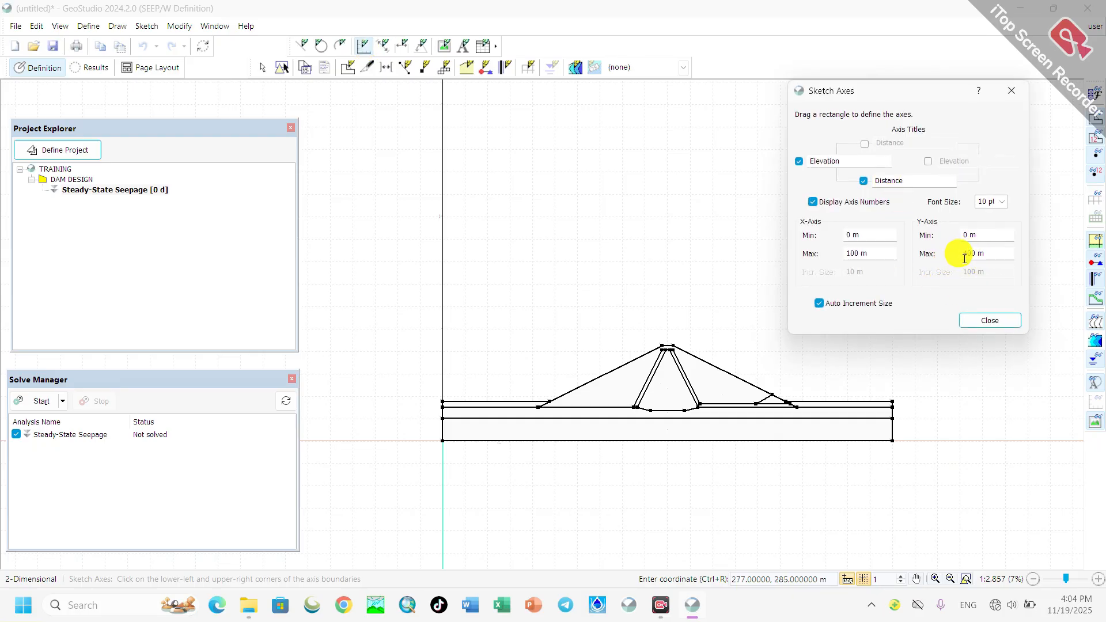
drag(877, 253, 772, 249)
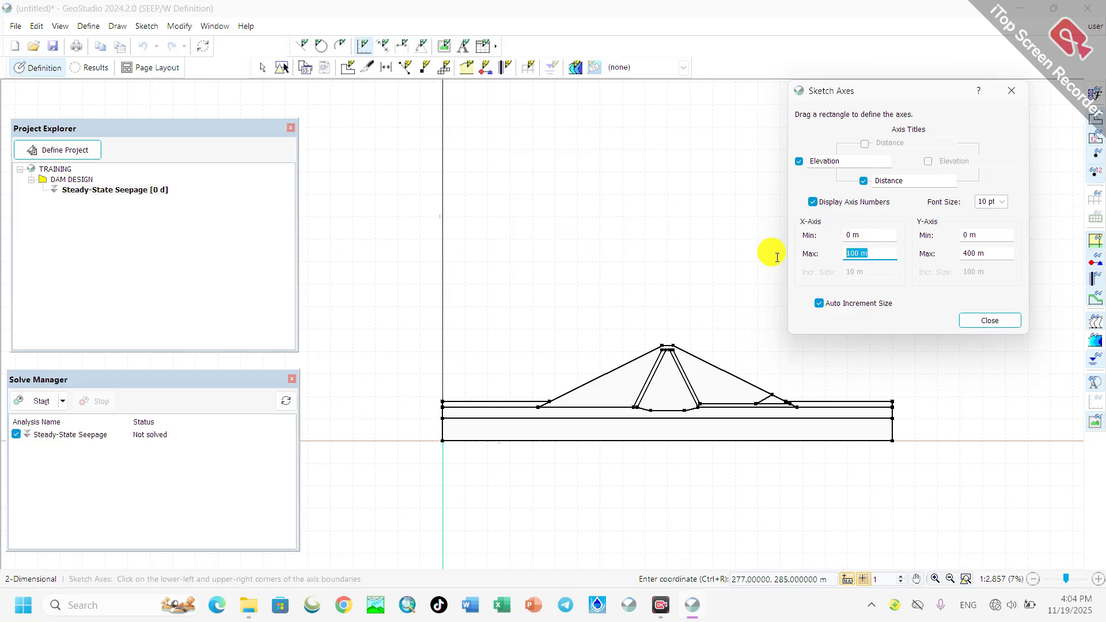
text(400)
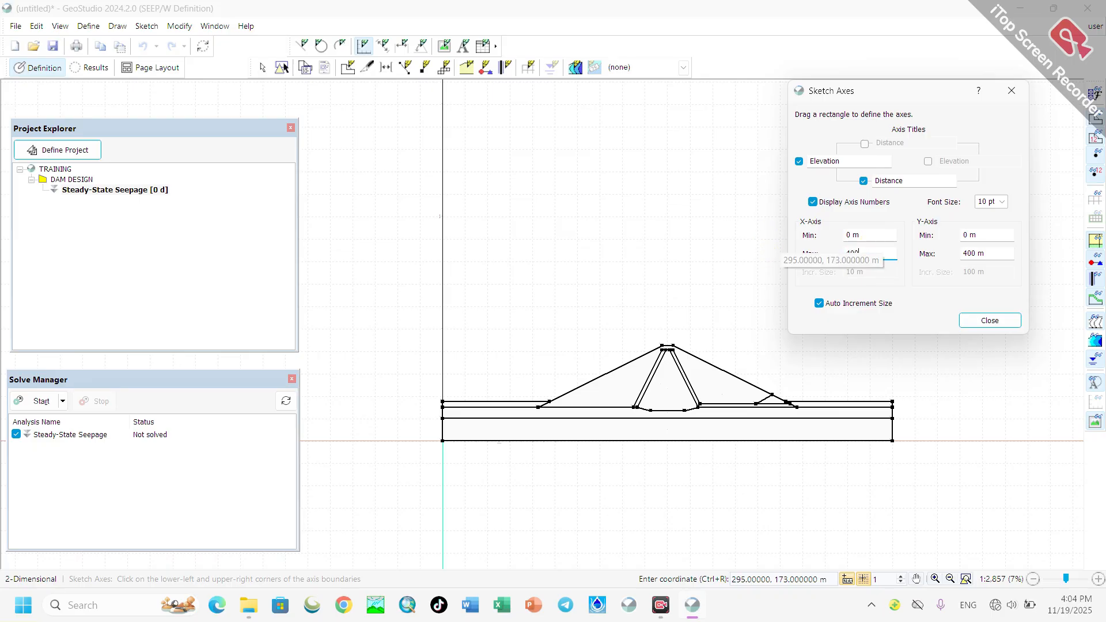
click(991, 319)
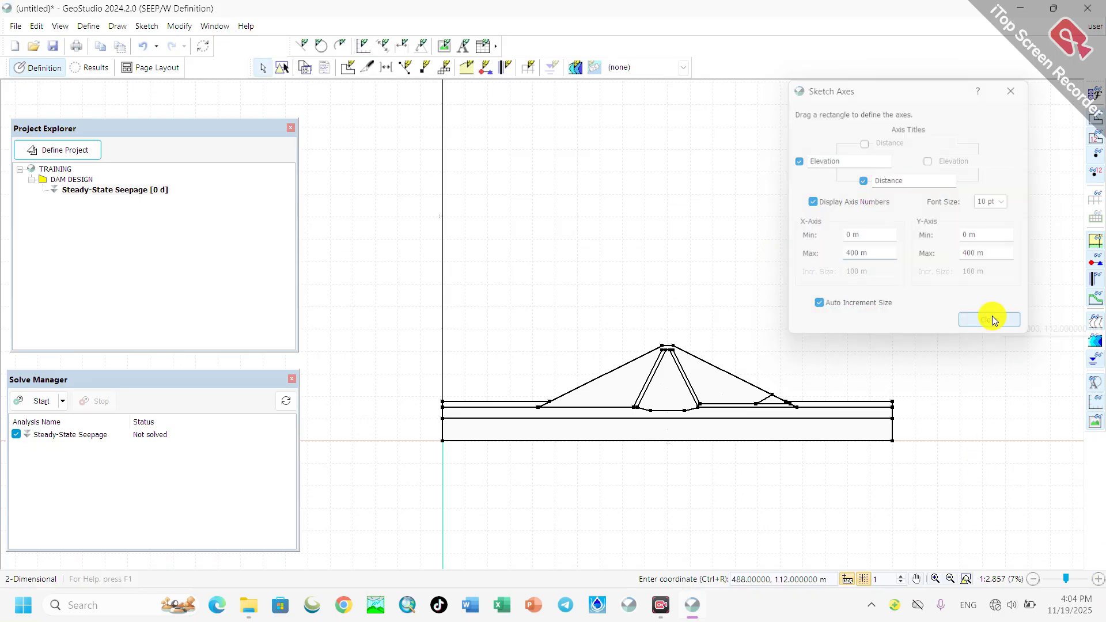
Step: Check the updated distance axis along the full length of the dam's foundation base and review the section
scroll(895, 437, up, 5)
scroll(895, 436, up, 5)
scroll(874, 397, down, 7)
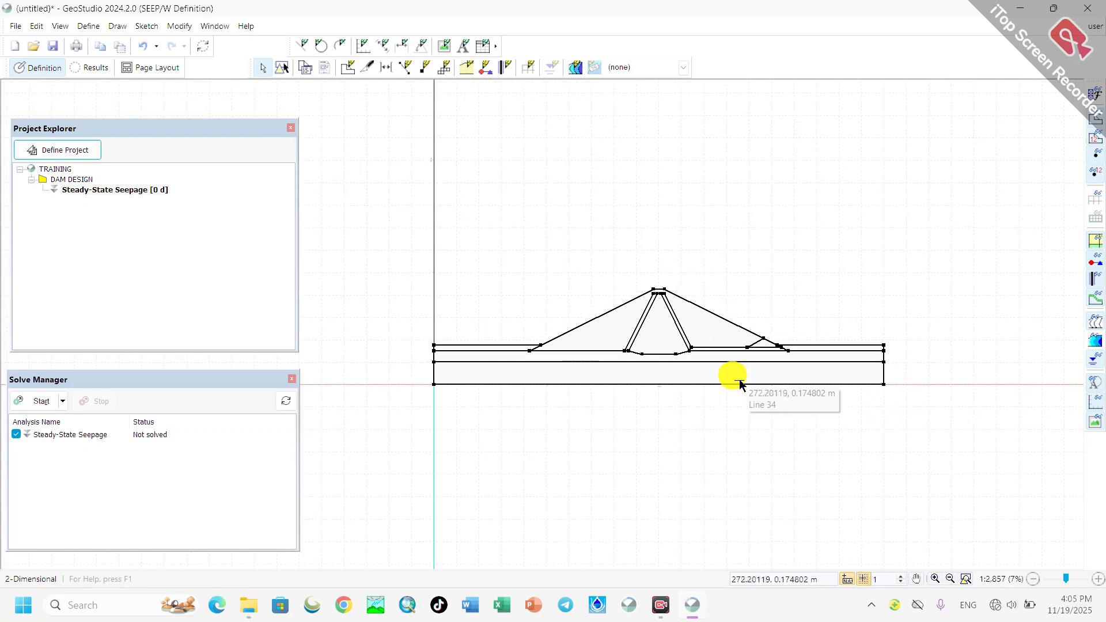
scroll(743, 384, up, 4)
scroll(738, 440, down, 2)
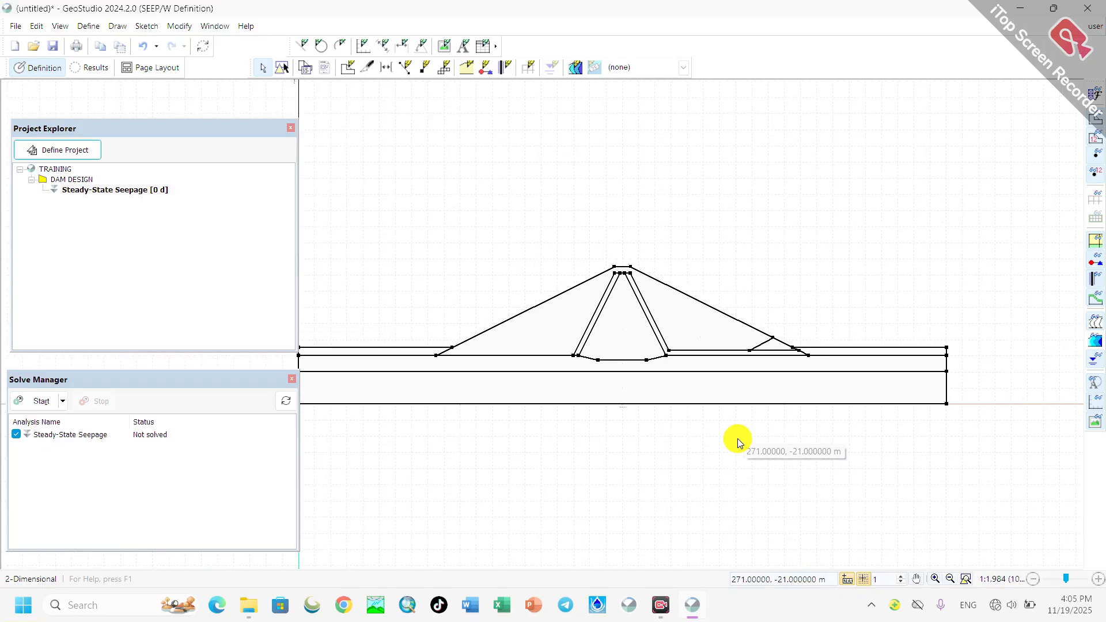
scroll(738, 438, down, 2)
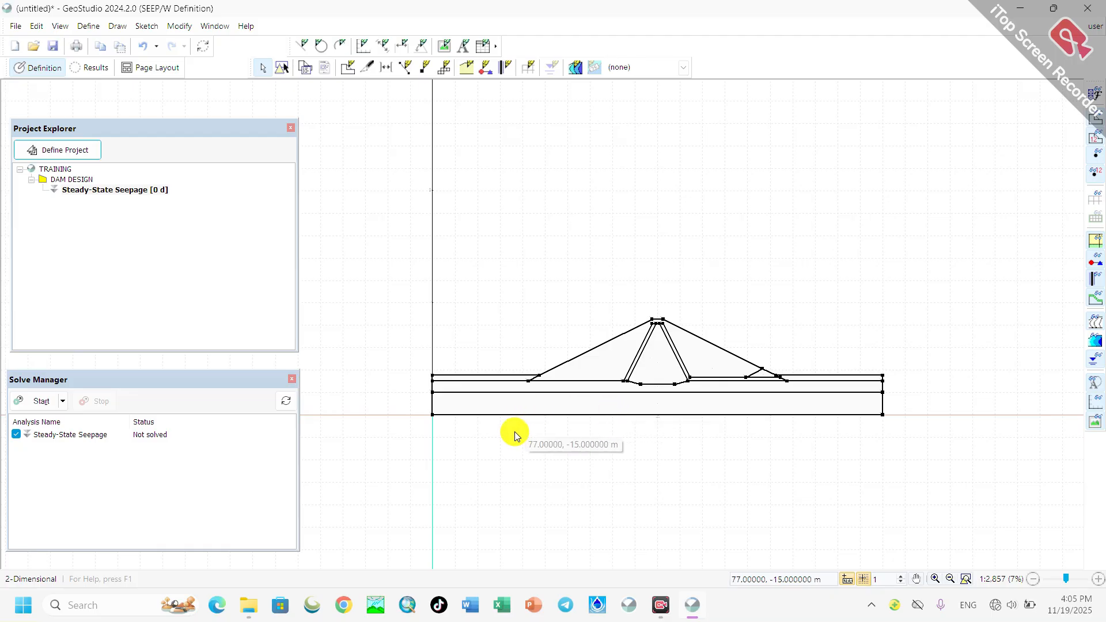
scroll(433, 410, up, 2)
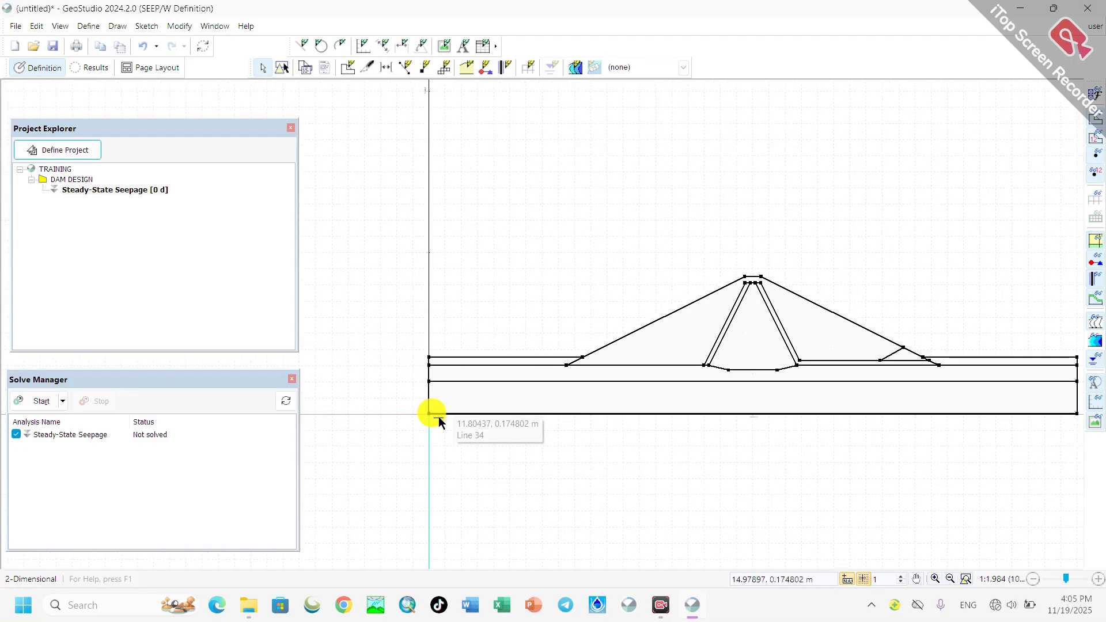
scroll(444, 413, up, 3)
scroll(426, 404, down, 3)
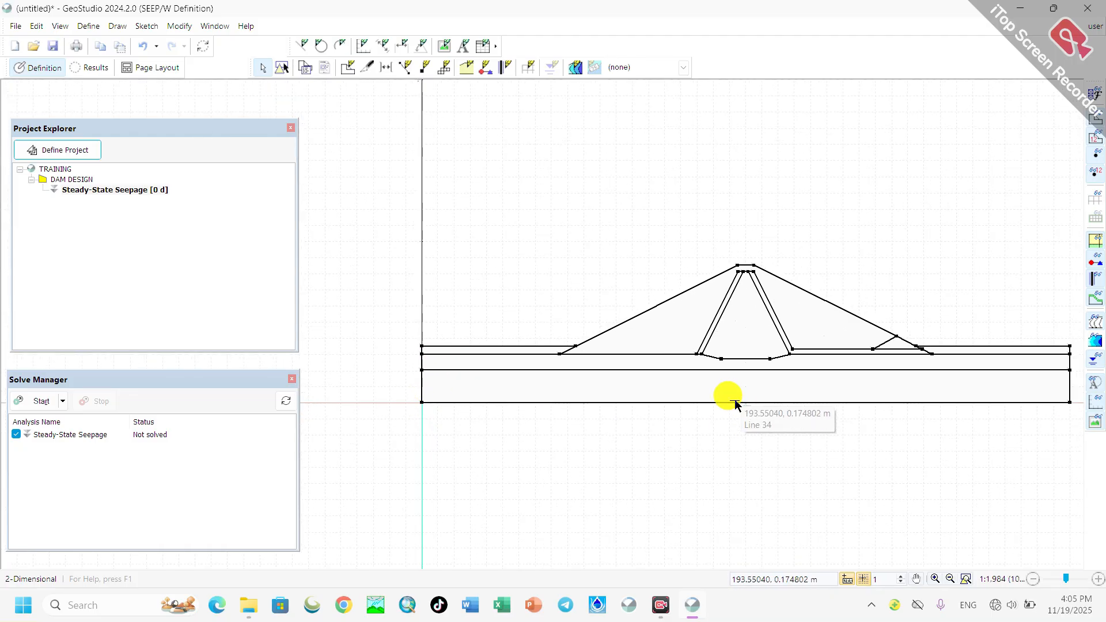
scroll(559, 260, down, 2)
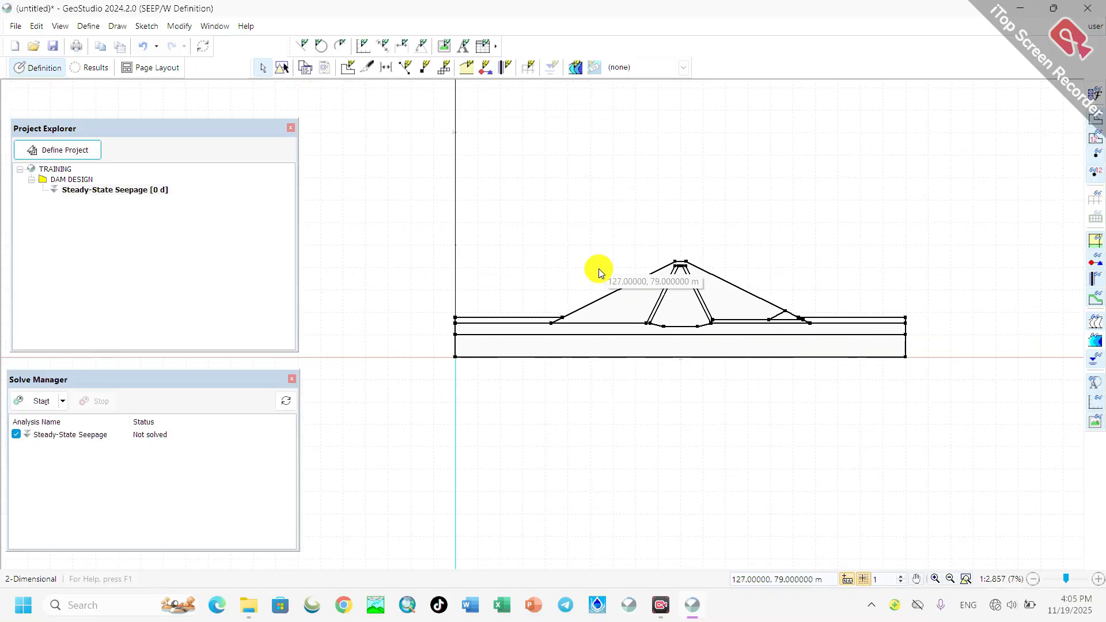
scroll(684, 275, down, 1)
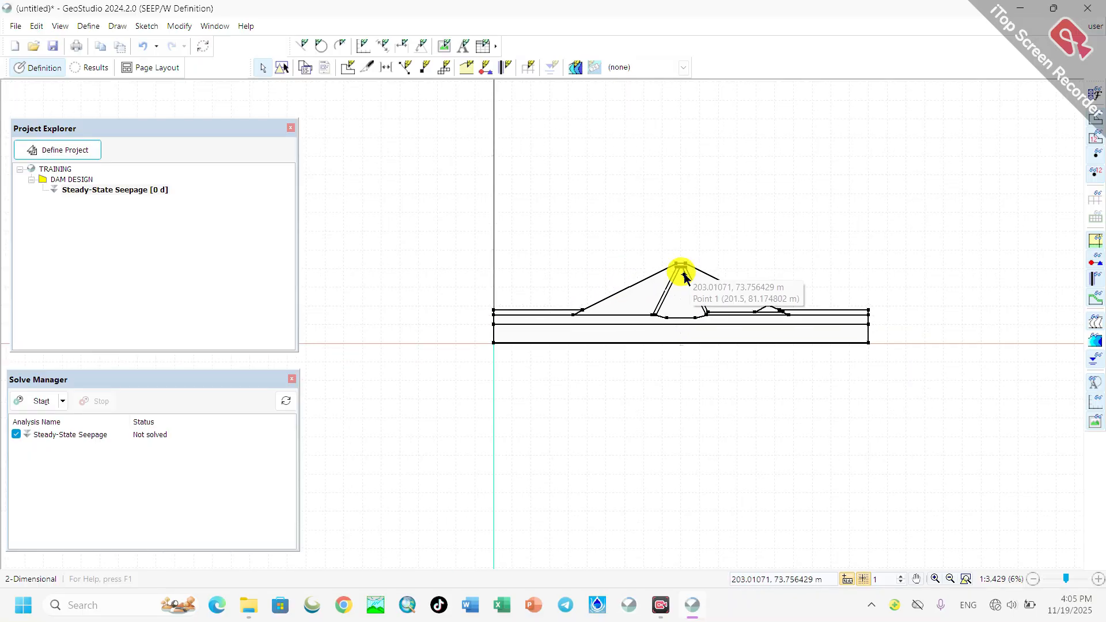